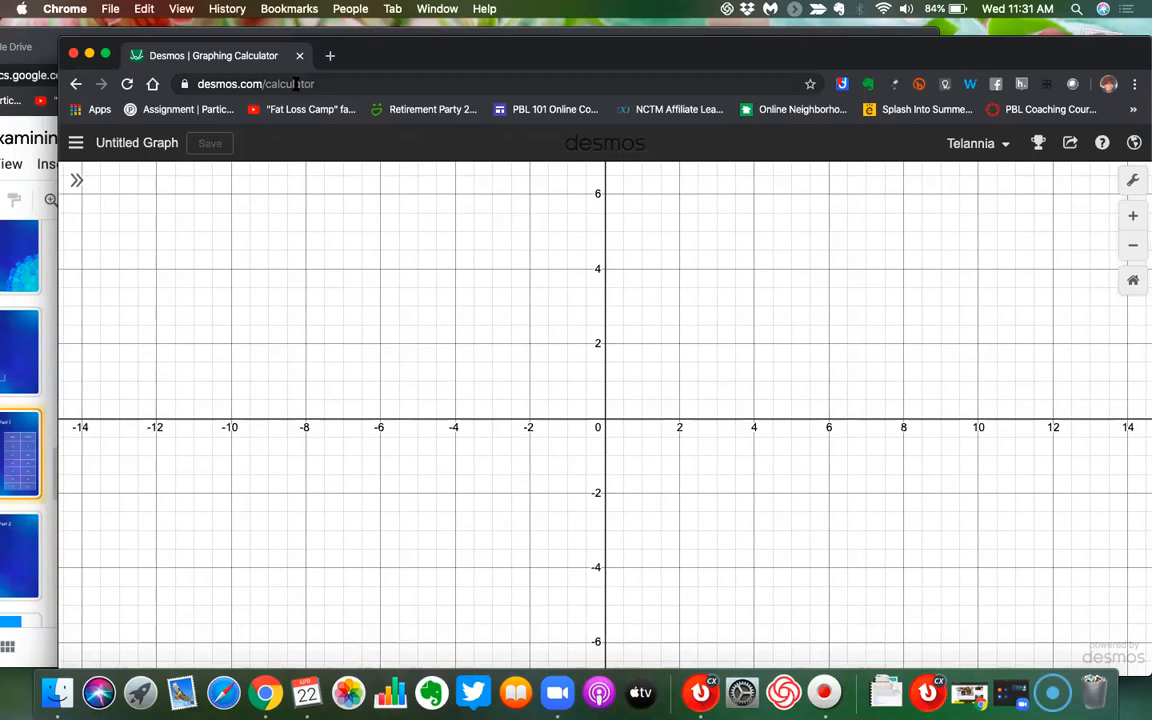
{"action": "left_click", "coordinate": [220, 82]}
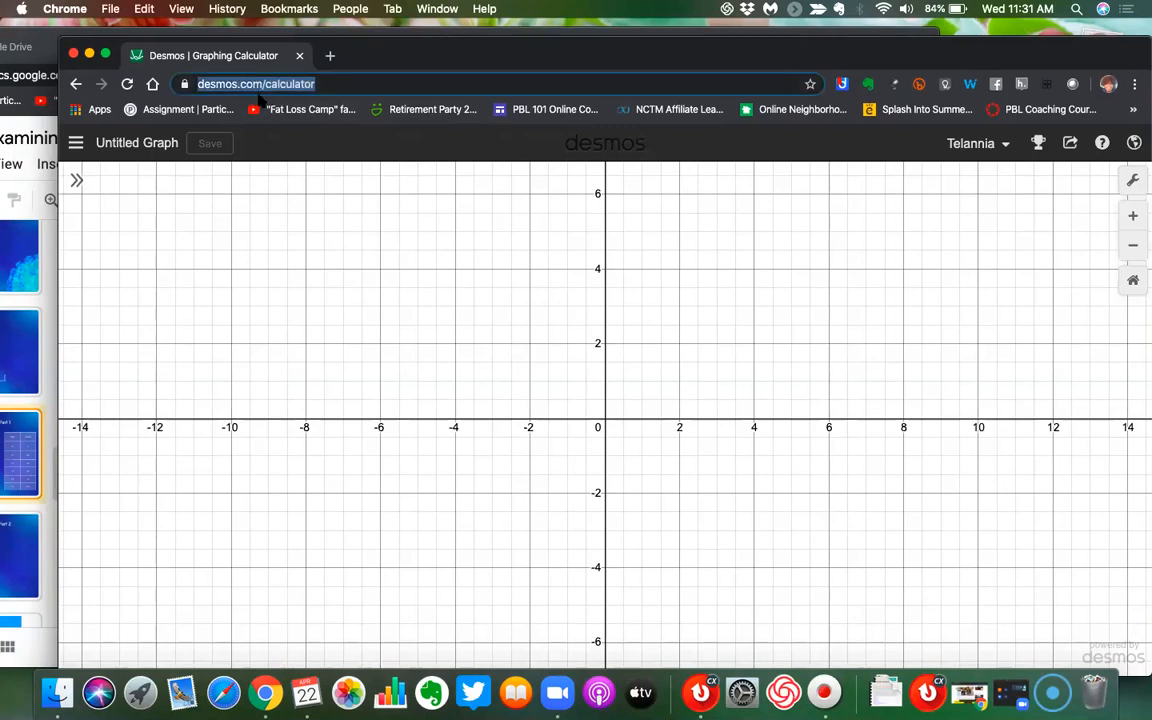
{"action": "left_click", "coordinate": [252, 84]}
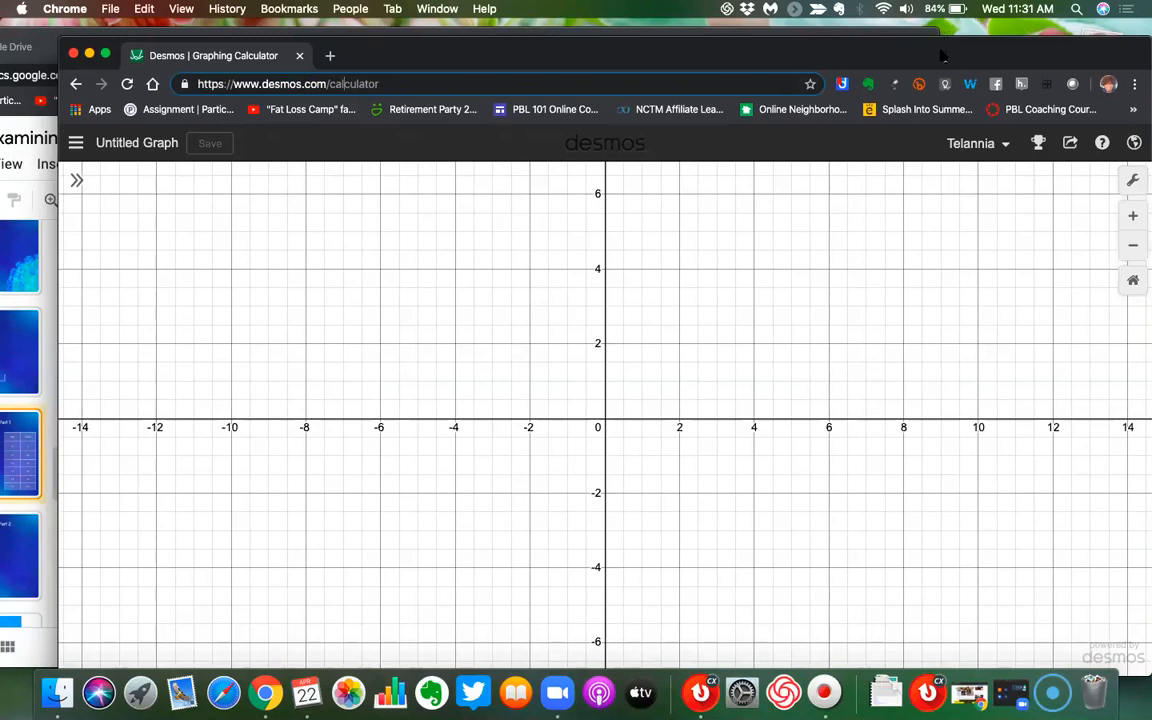
{"action": "left_click_drag", "start_coordinate": [942, 55], "coordinate": [950, 50]}
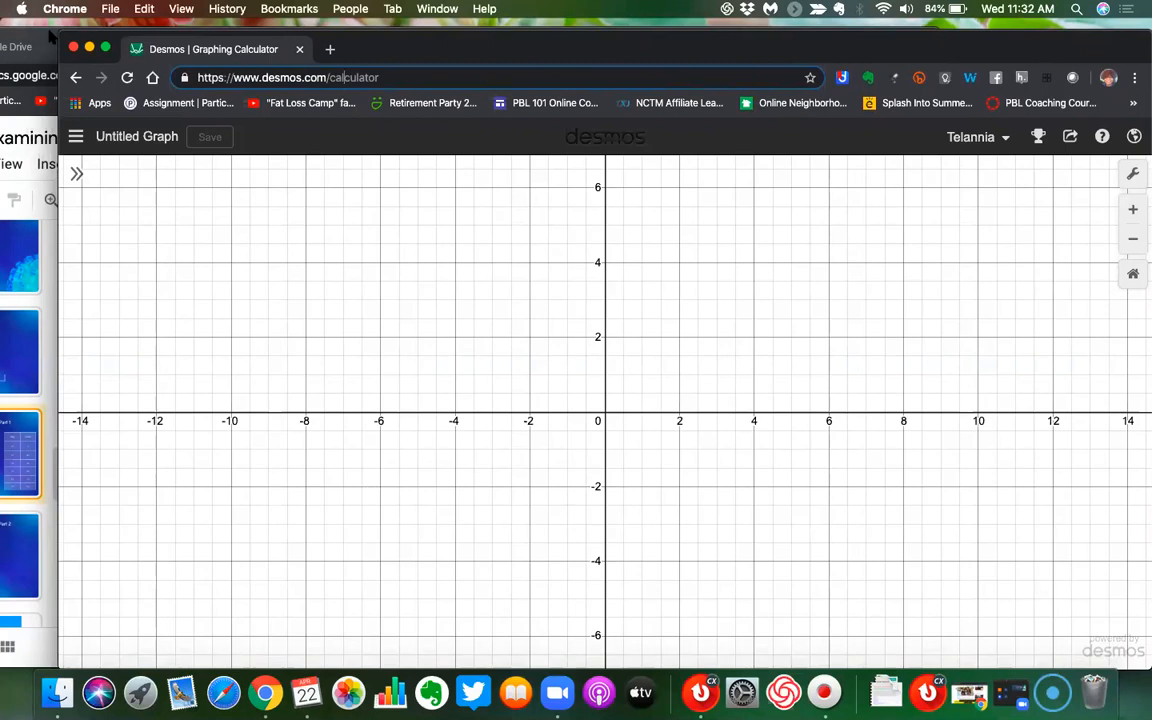
Switch to the Google Slides deck and review the Oklahoma Data slides, Part 1 and Part 2
{"action": "left_click", "coordinate": [50, 36]}
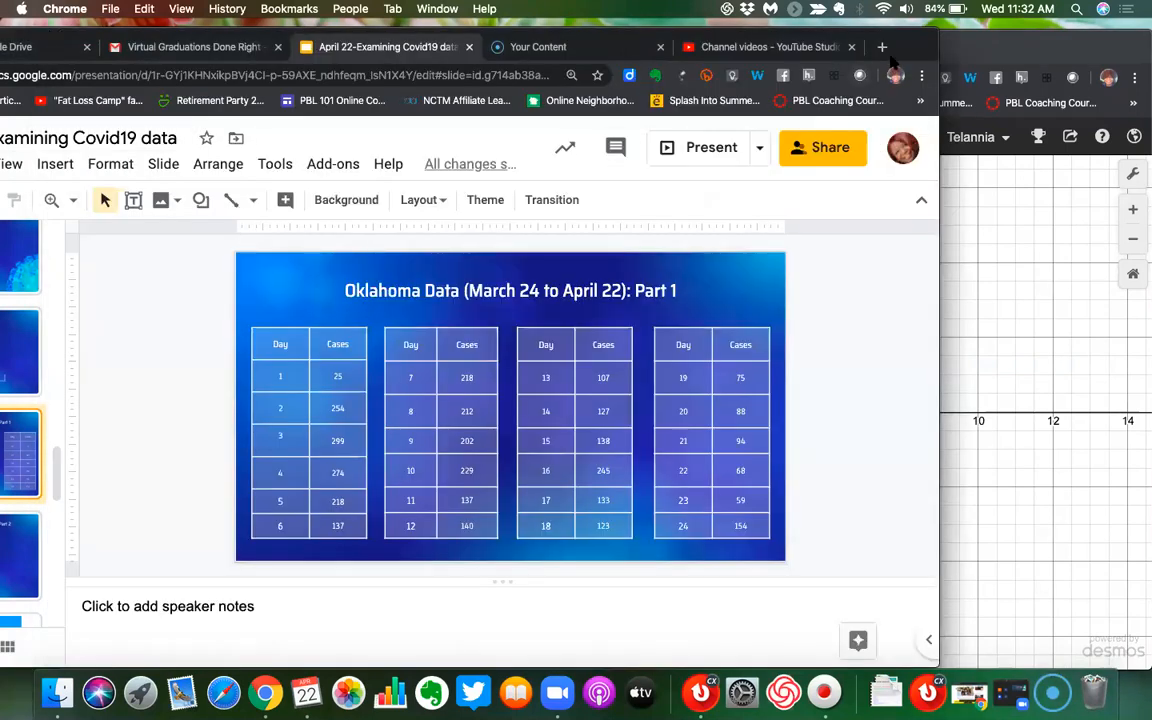
{"action": "left_click_drag", "start_coordinate": [912, 57], "coordinate": [988, 57]}
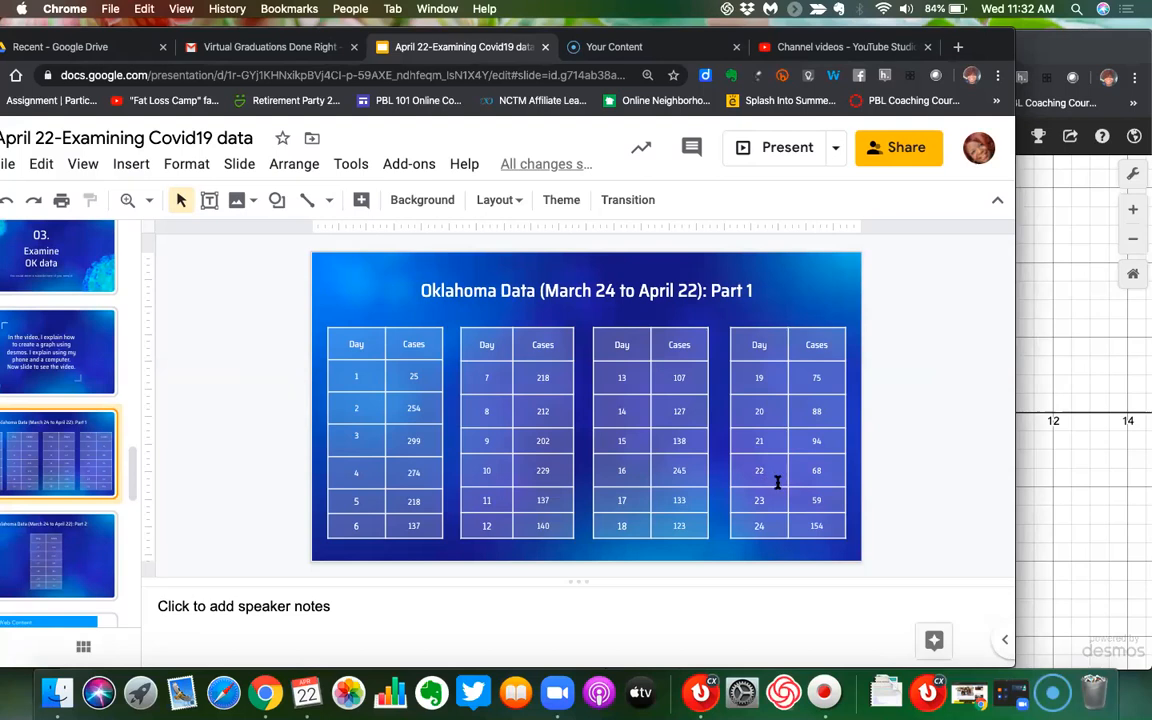
{"action": "left_click", "coordinate": [68, 565]}
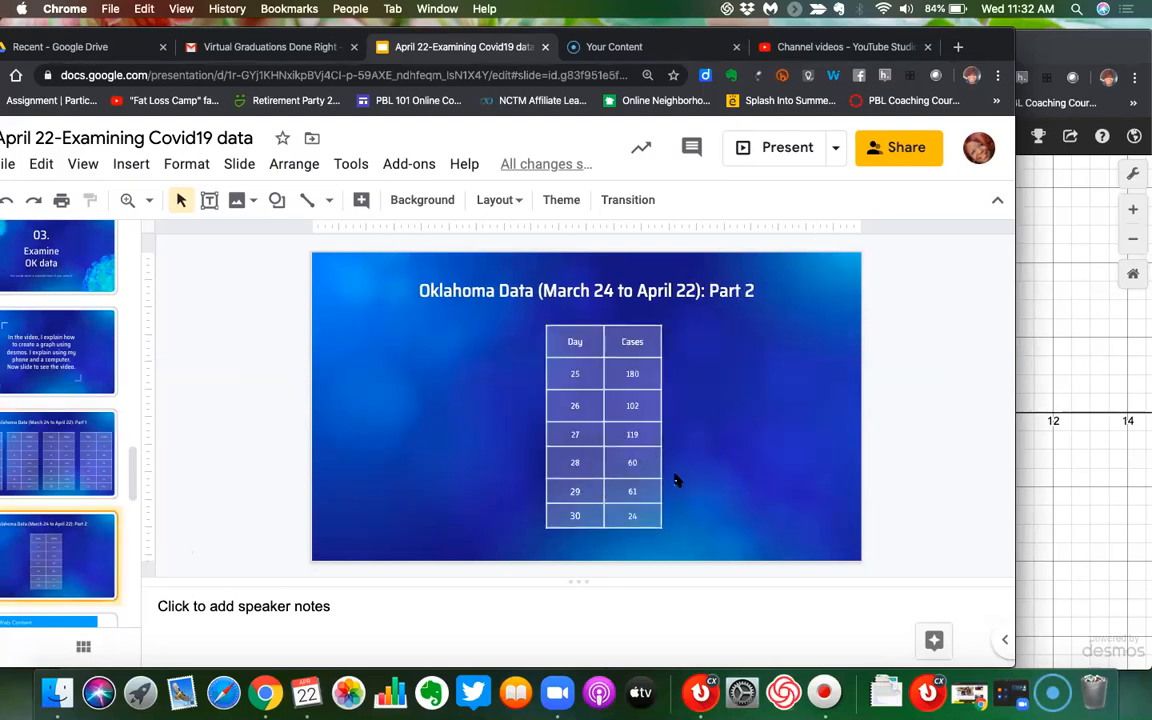
{"action": "left_click", "coordinate": [85, 459]}
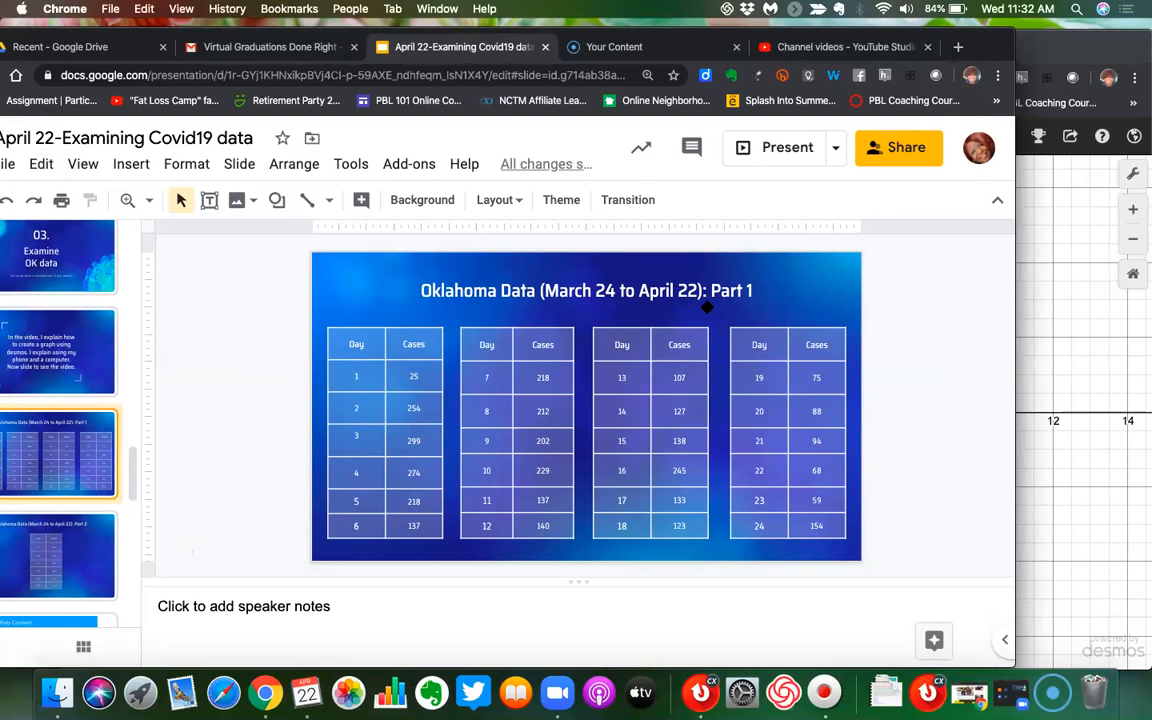
Switch back to the Desmos calculator and view its list of saved and example graphs
{"action": "mouse_move", "coordinate": [1085, 47]}
{"action": "left_mouse_down"}
{"action": "mouse_move", "coordinate": [1060, 67]}
{"action": "mouse_move", "coordinate": [1083, 60]}
{"action": "left_mouse_up"}
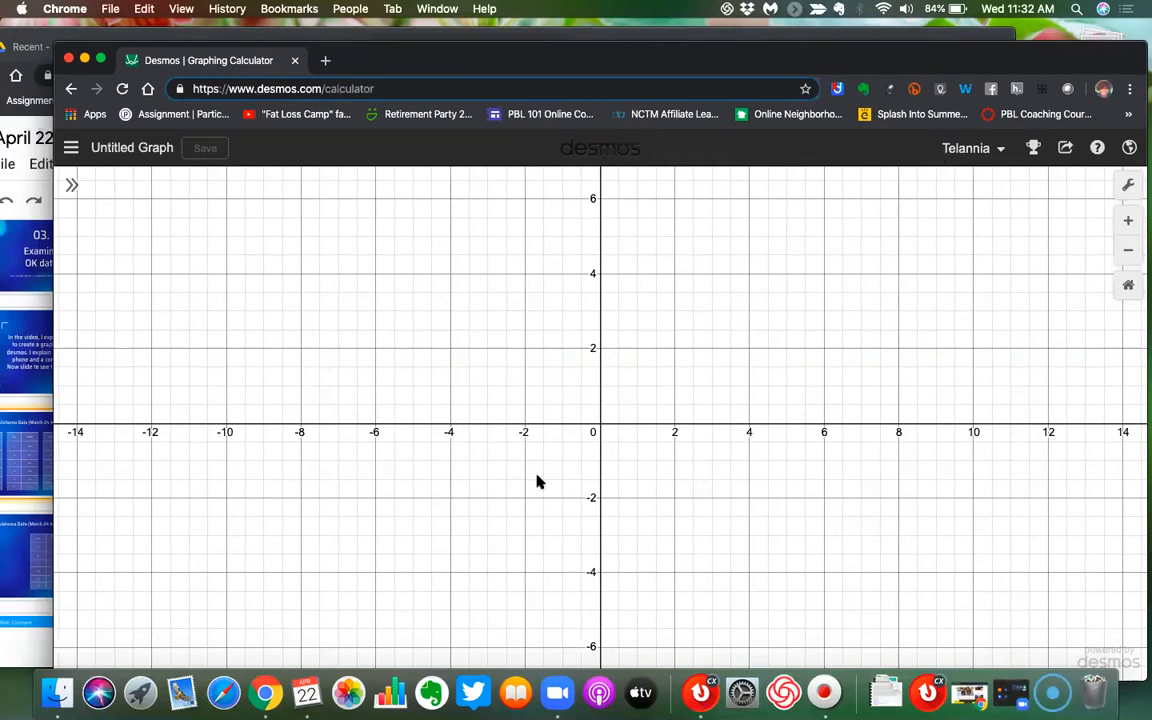
{"action": "left_click", "coordinate": [72, 148]}
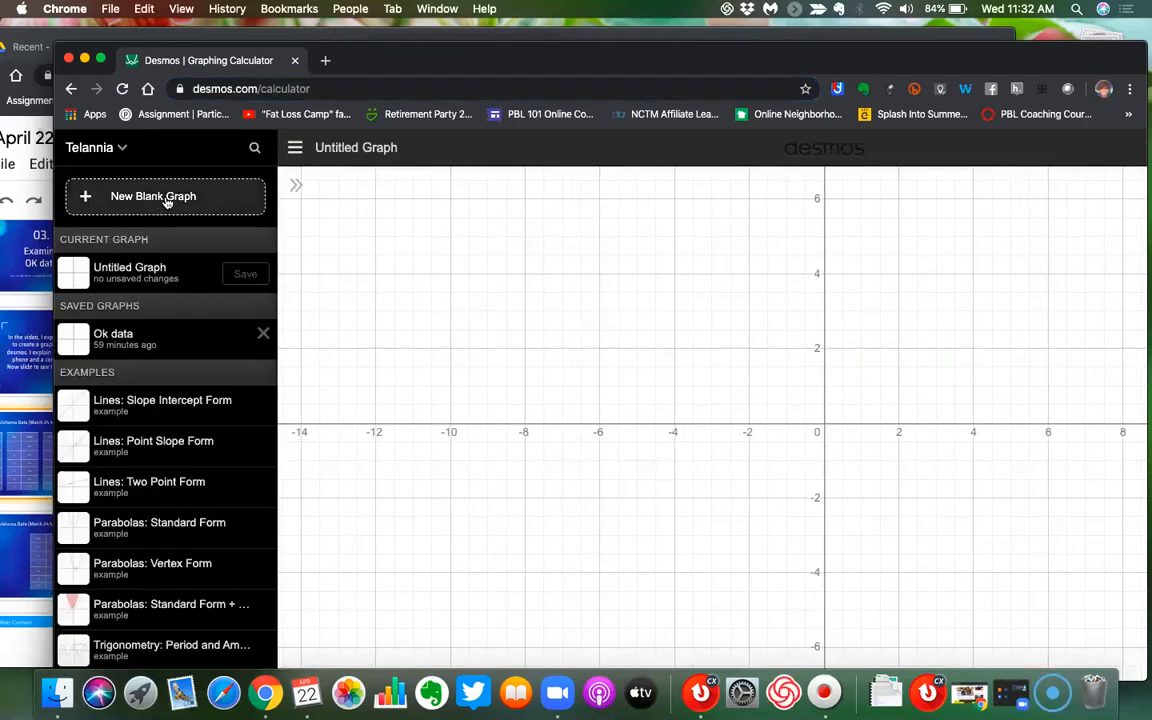
{"action": "left_click", "coordinate": [297, 149]}
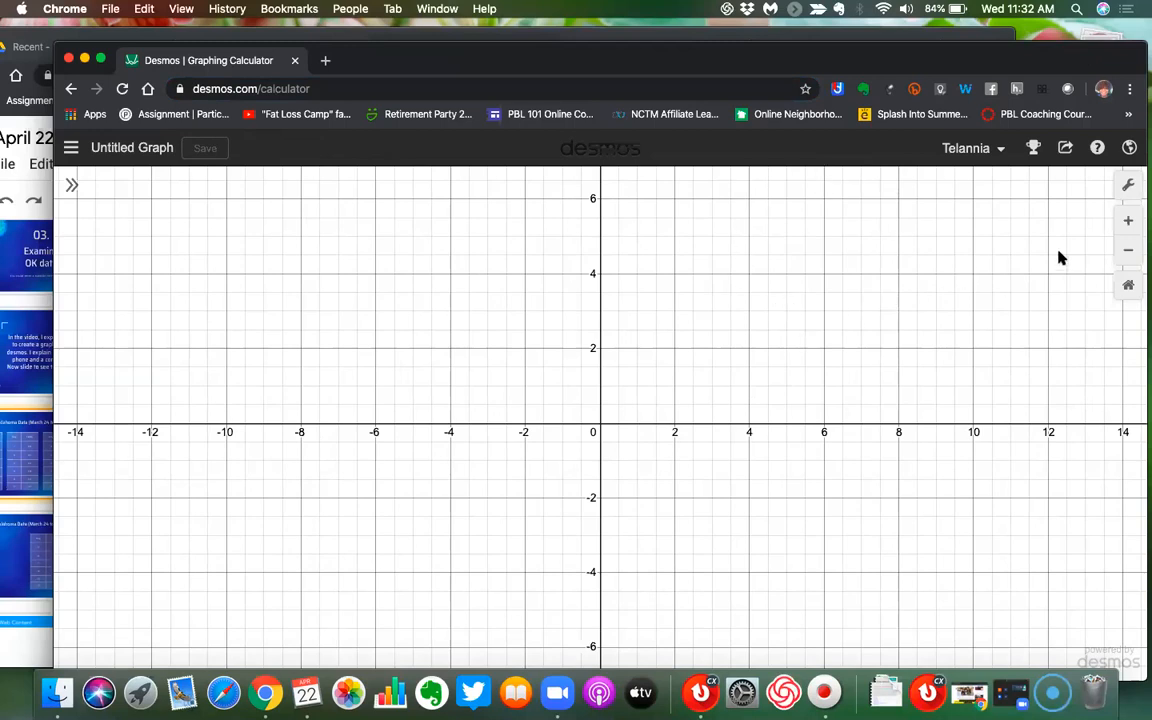
Set the lower limit of the graph's x-axis to -5
{"action": "left_click", "coordinate": [1128, 189]}
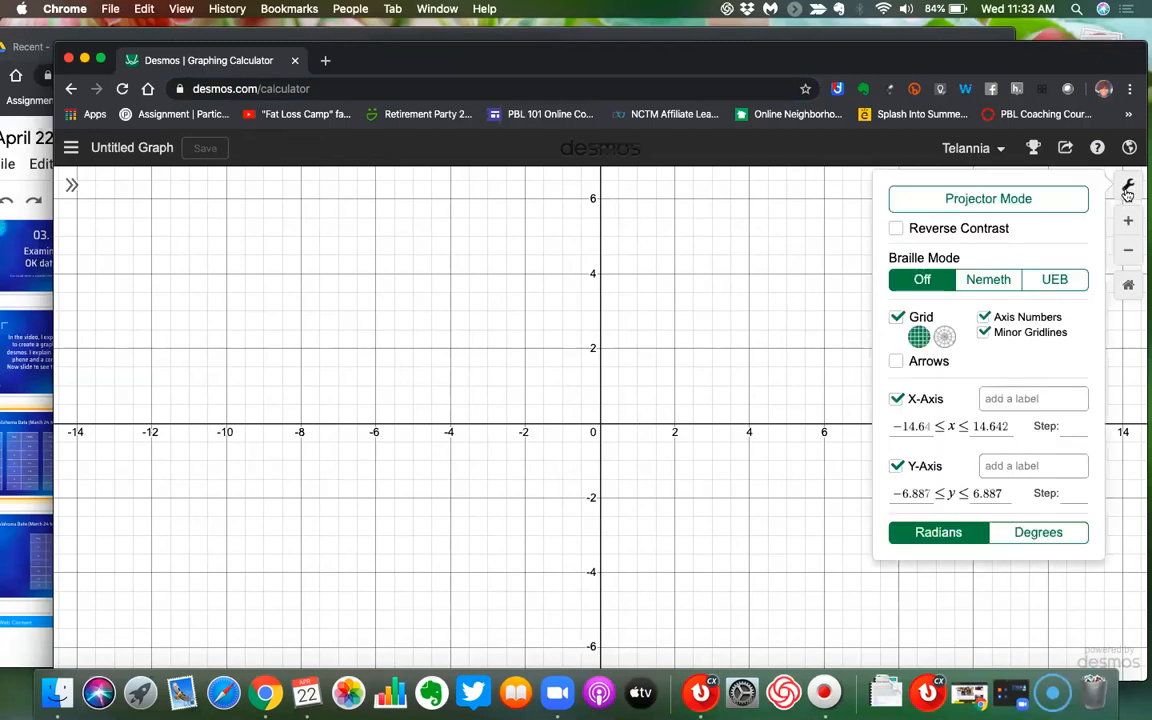
{"action": "left_click", "coordinate": [930, 426]}
{"action": "left_click", "coordinate": [932, 426]}
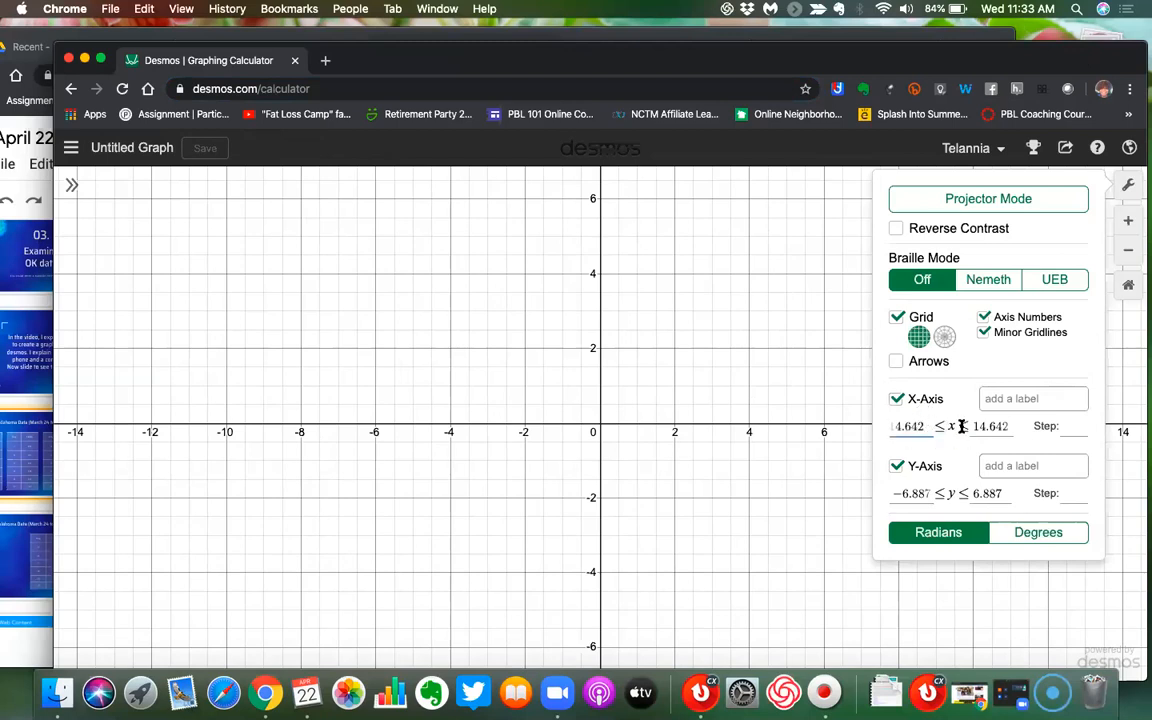
{"action": "key", "text": "BackSpace"}
{"action": "key", "text": "BackSpace"}
{"action": "key", "text": "BackSpace"}
{"action": "key", "text": "BackSpace"}
{"action": "key", "text": "BackSpace"}
{"action": "key", "text": "BackSpace"}
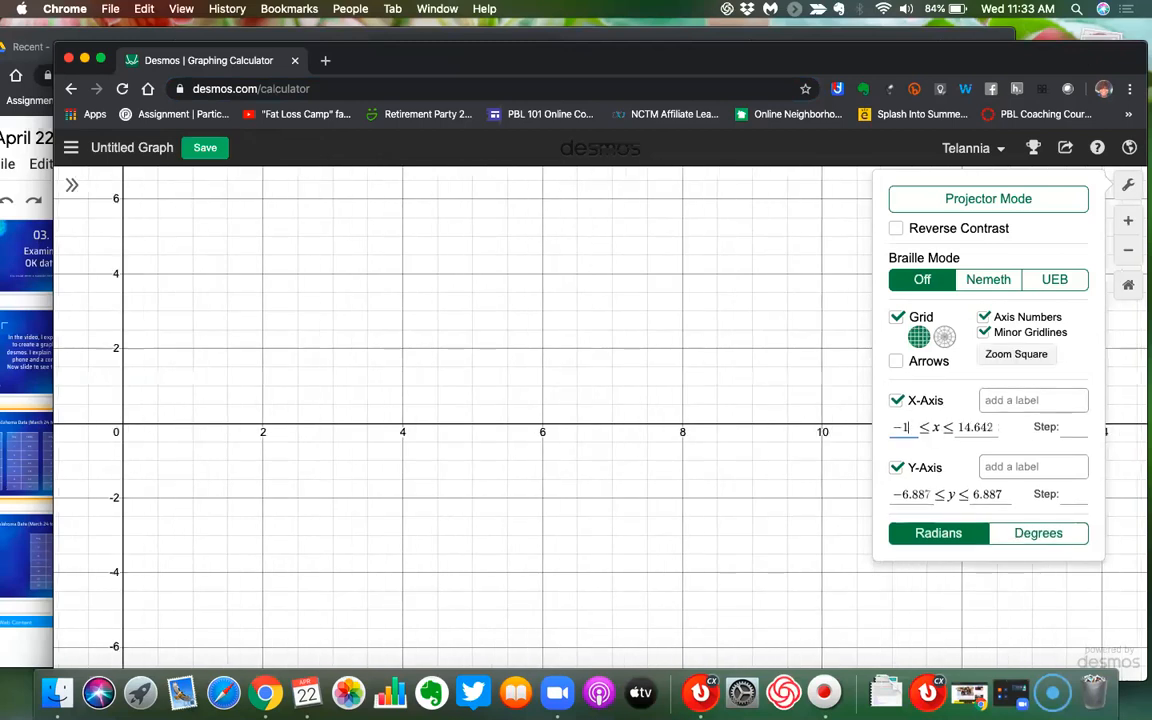
{"action": "type", "text": "5"}
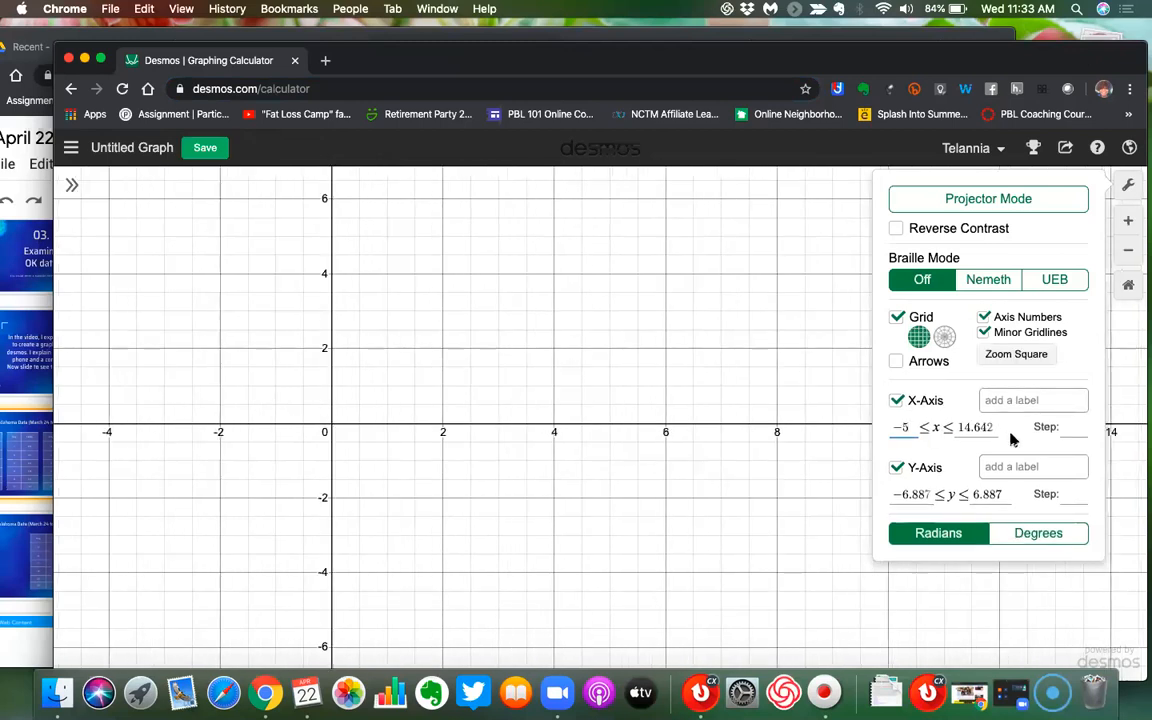
Set the upper limit of the x-axis to 30 and label the axis Days
{"action": "left_click_drag", "start_coordinate": [989, 427], "coordinate": [954, 427]}
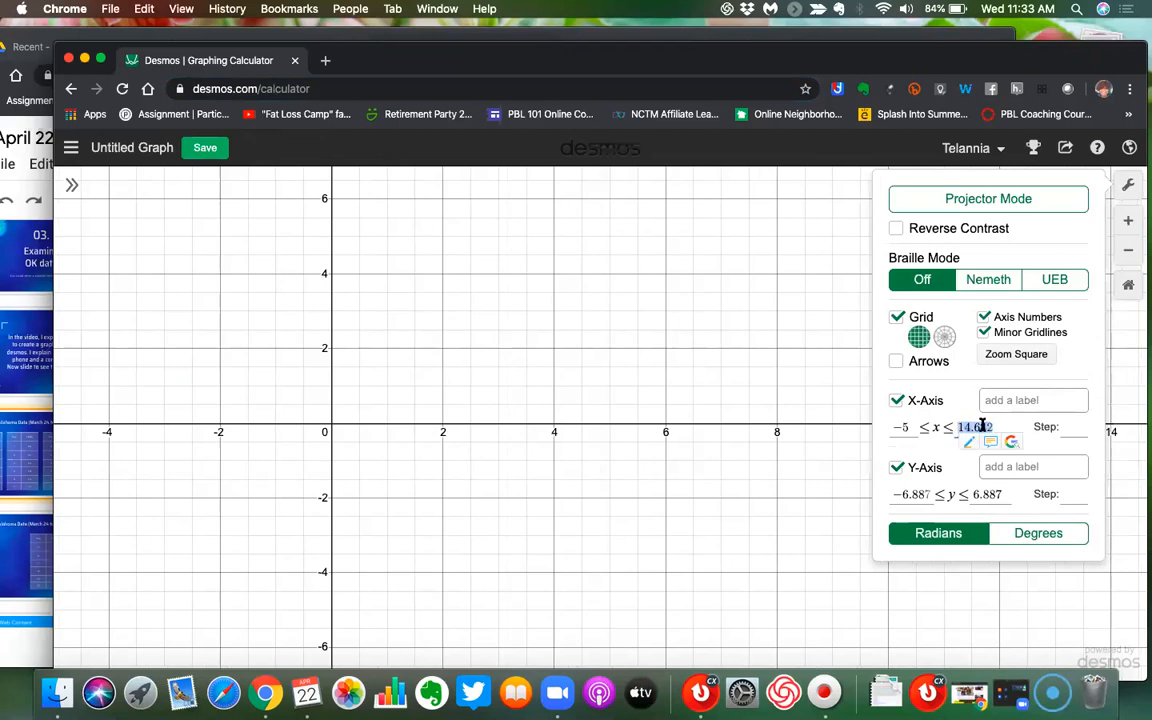
{"action": "type", "text": "30"}
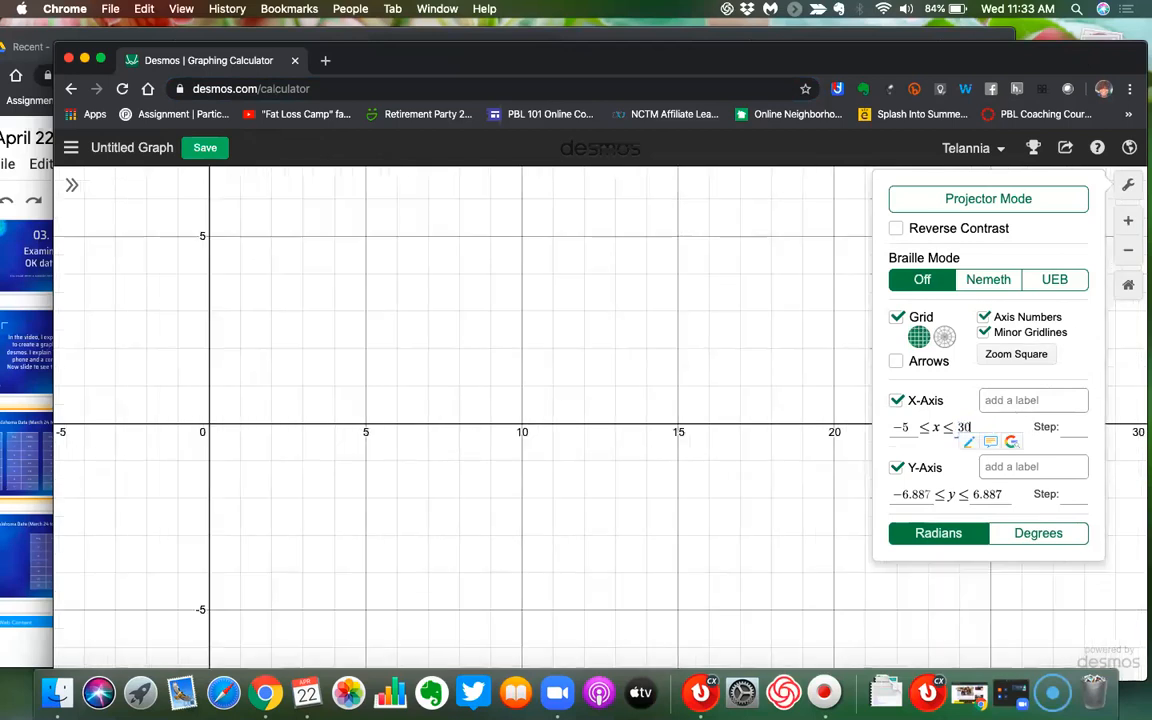
{"action": "left_click", "coordinate": [1038, 402]}
{"action": "type", "text": "Days"}
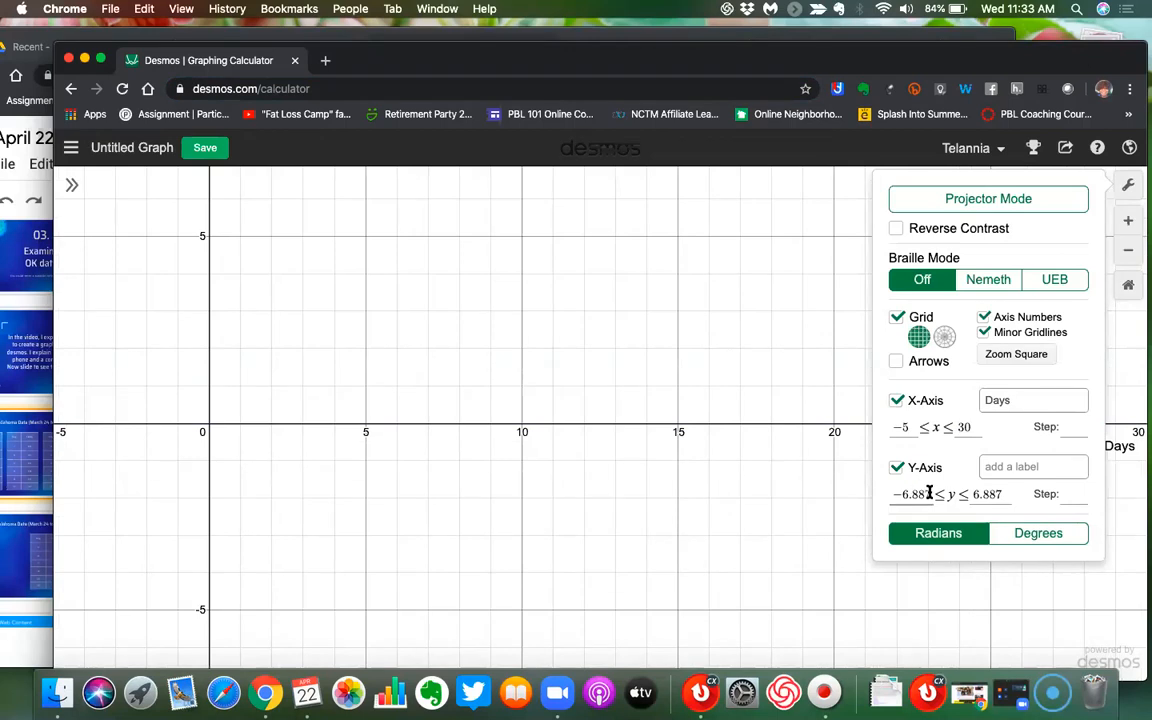
Set the y-axis range from -5 to 300 and label the axis Cases
{"action": "left_click_drag", "start_coordinate": [931, 492], "coordinate": [900, 492]}
{"action": "type", "text": "5"}
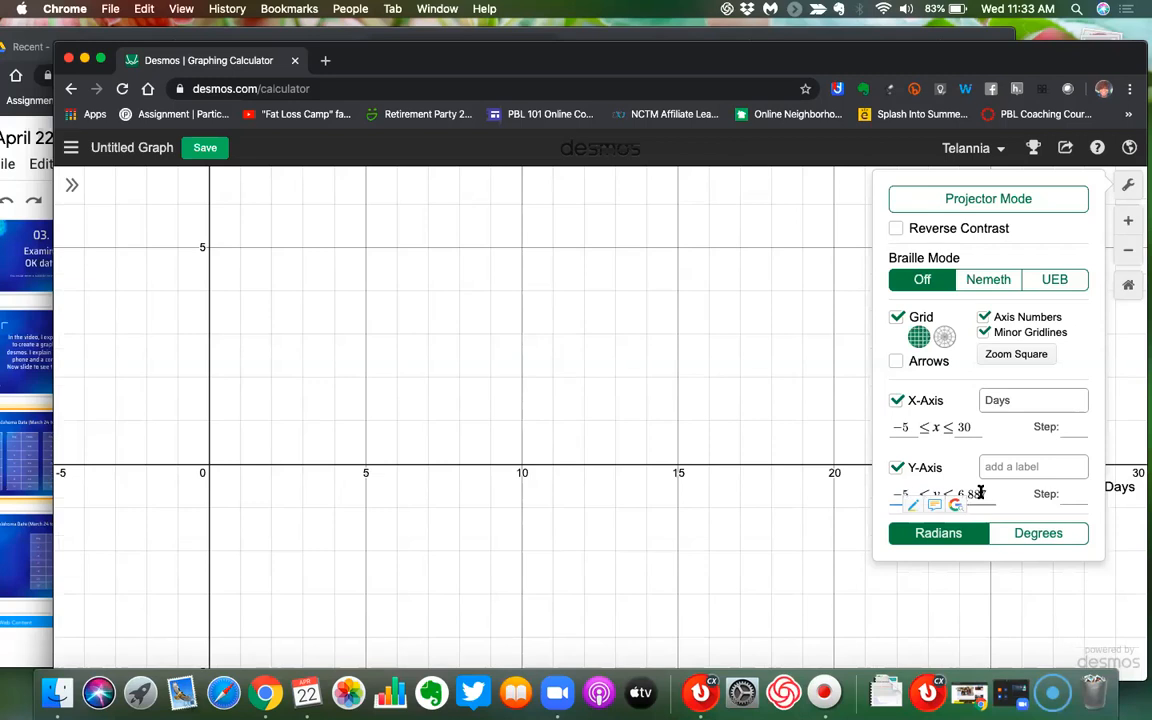
{"action": "left_click_drag", "start_coordinate": [985, 496], "coordinate": [957, 494]}
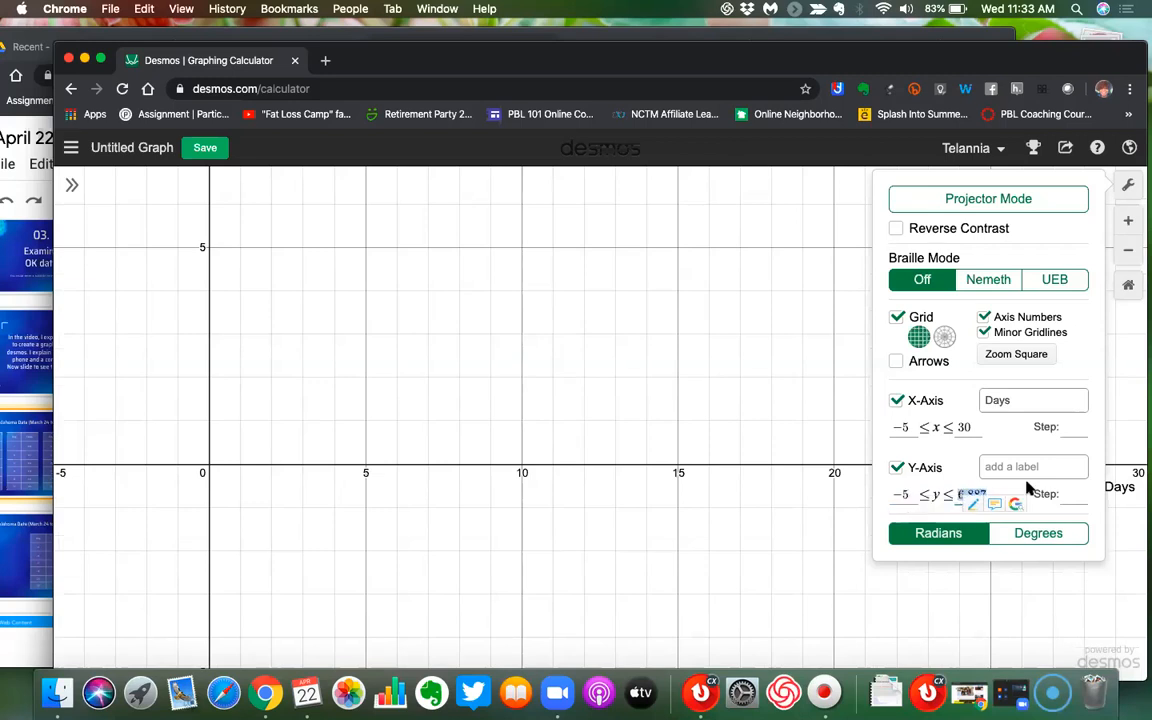
{"action": "type", "text": "300"}
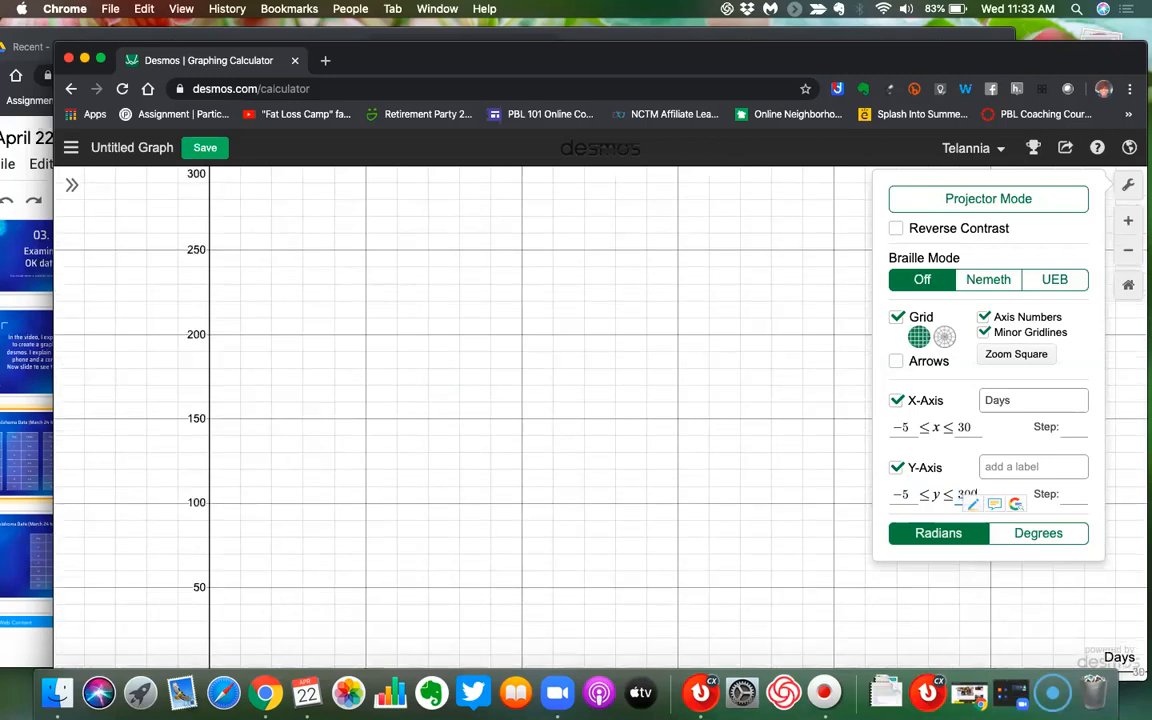
{"action": "left_click", "coordinate": [1028, 466]}
{"action": "type", "text": "Cases"}
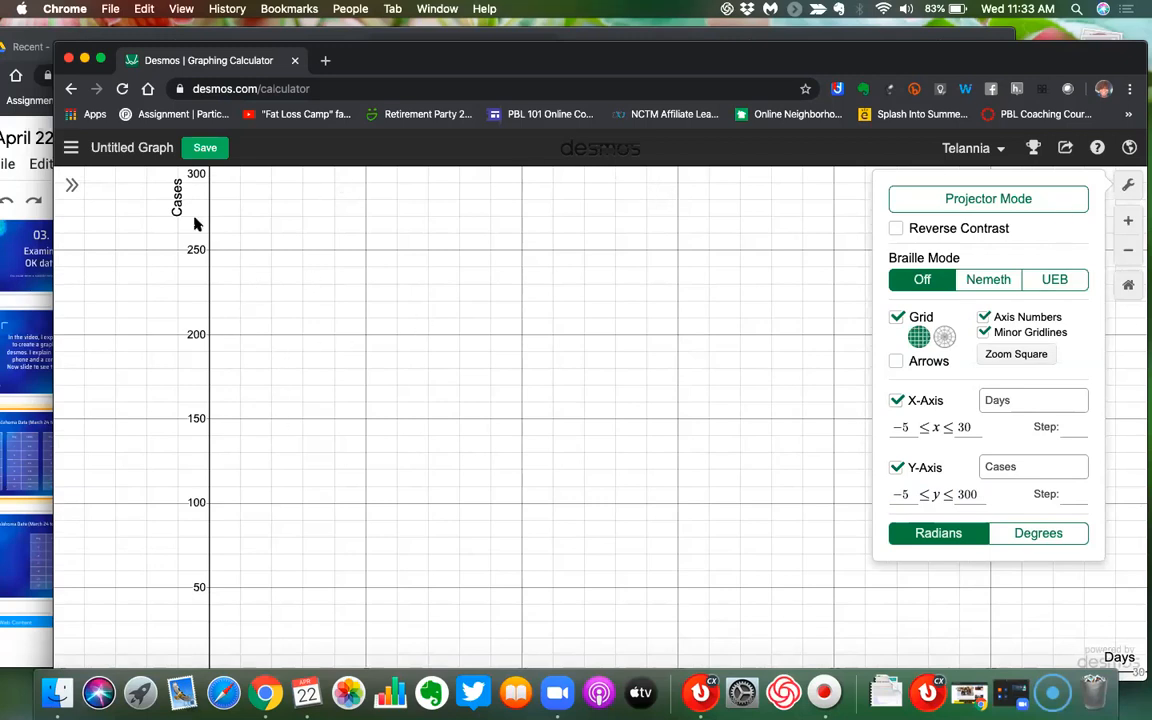
Add a table to the graph and move the calculator window aside to uncover the slide's first data table
{"action": "left_click", "coordinate": [73, 188]}
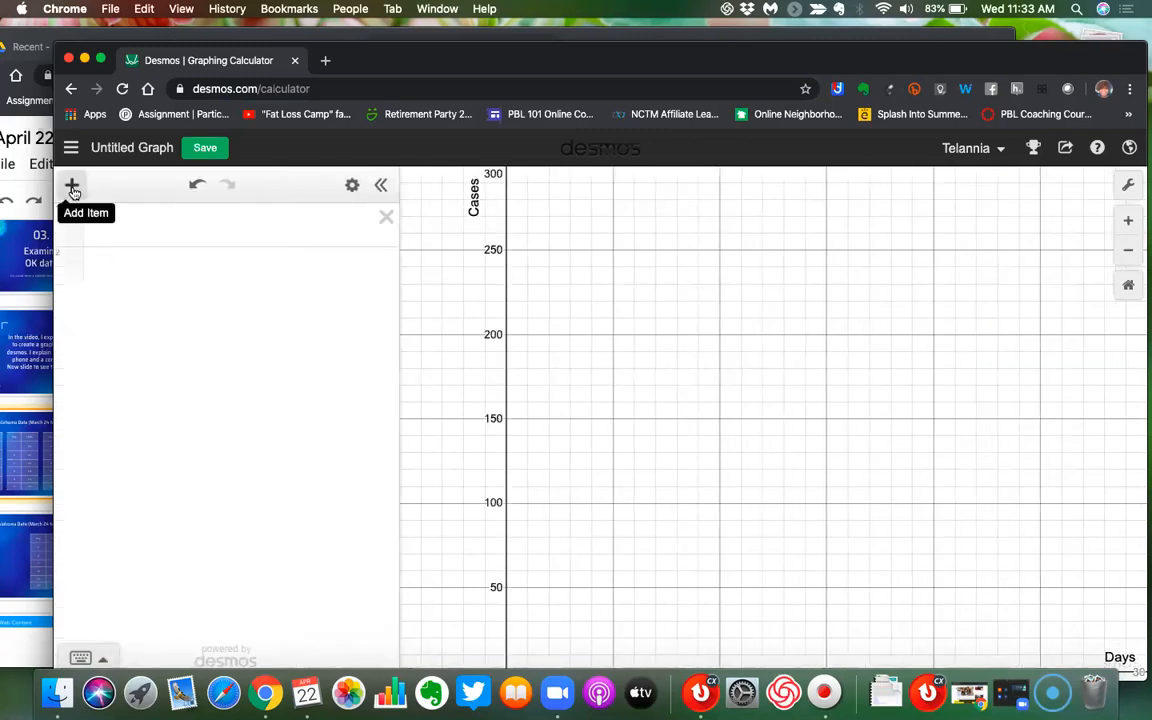
{"action": "left_click", "coordinate": [72, 186]}
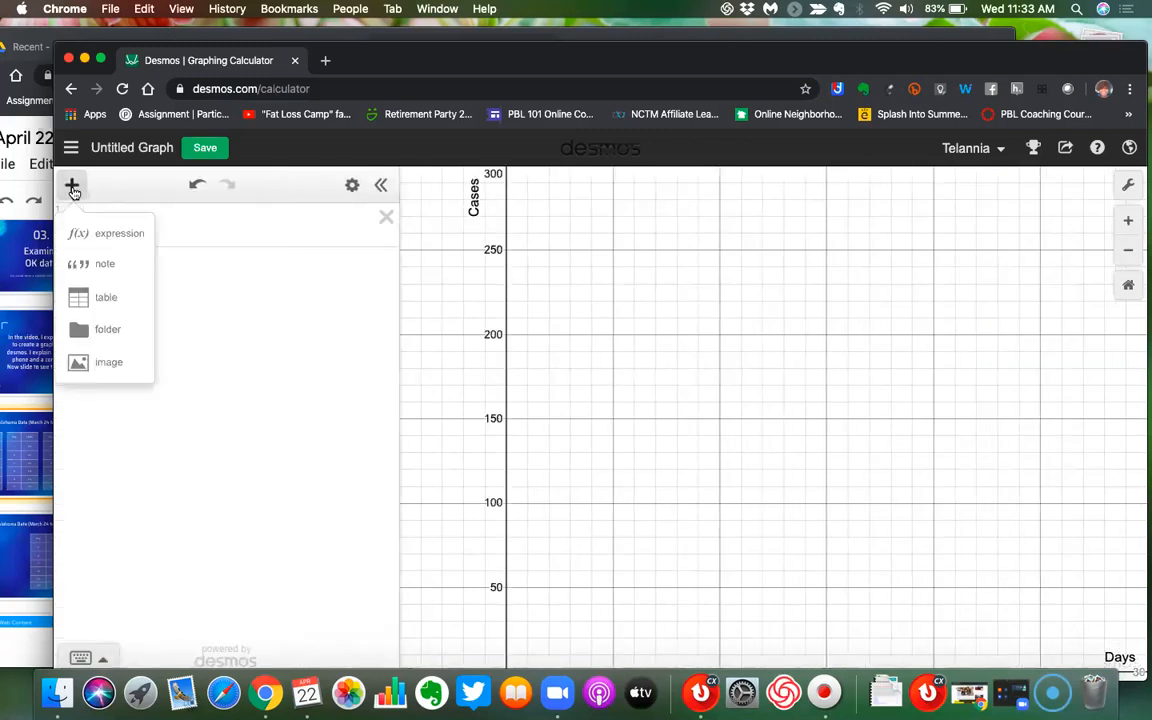
{"action": "left_click", "coordinate": [116, 299]}
{"action": "left_click_drag", "start_coordinate": [912, 64], "coordinate": [1150, 50]}
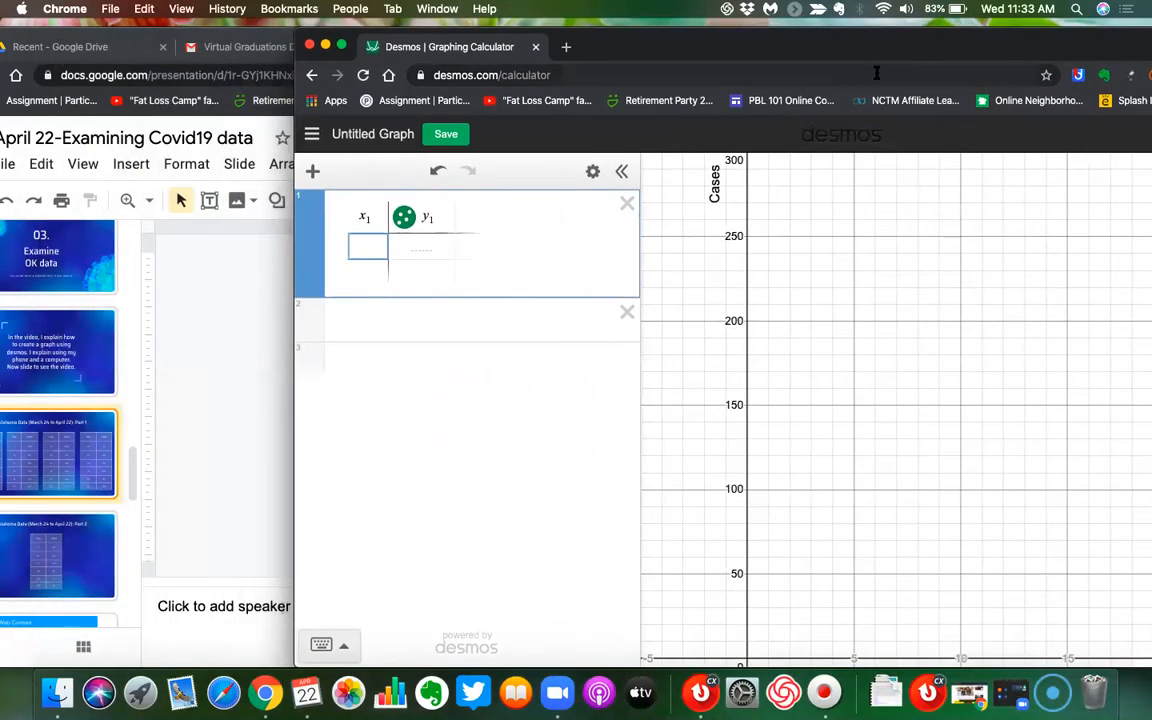
{"action": "left_click_drag", "start_coordinate": [904, 53], "coordinate": [1151, 53]}
Enter the first two table rows: x 1 with y 25, and x 2 with y 254
{"action": "type", "text": "1"}
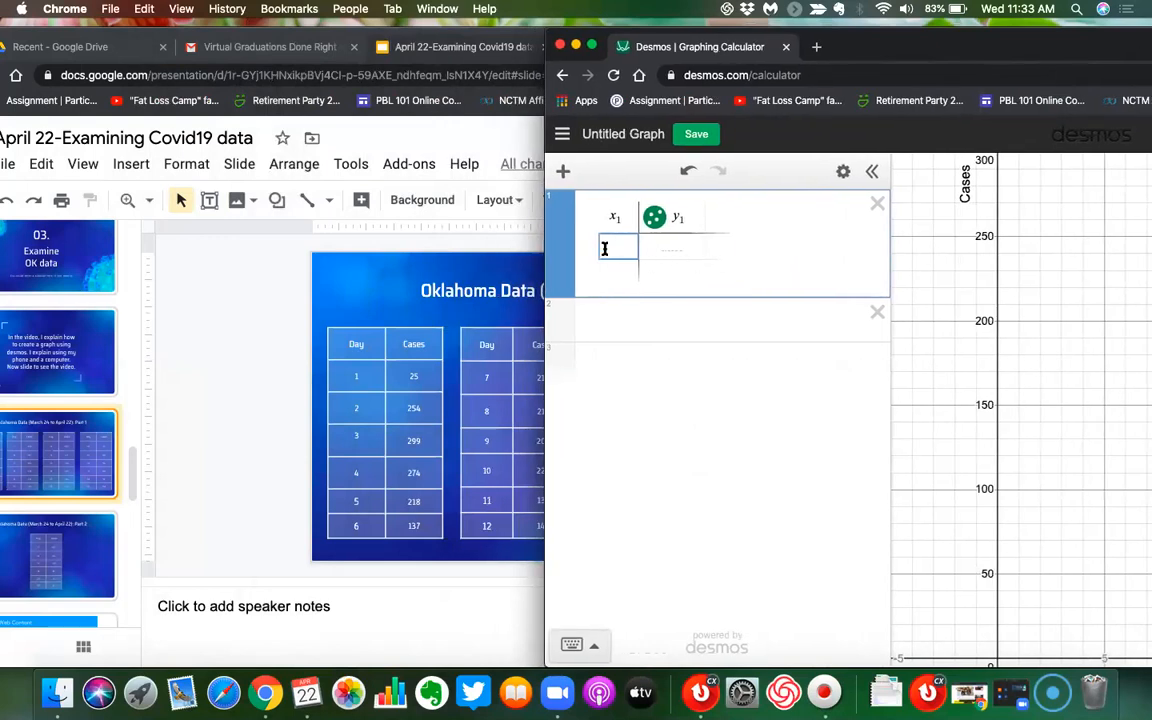
{"action": "key", "text": "Tab"}
{"action": "type", "text": "25"}
{"action": "key", "text": "Return"}
{"action": "left_click", "coordinate": [620, 270]}
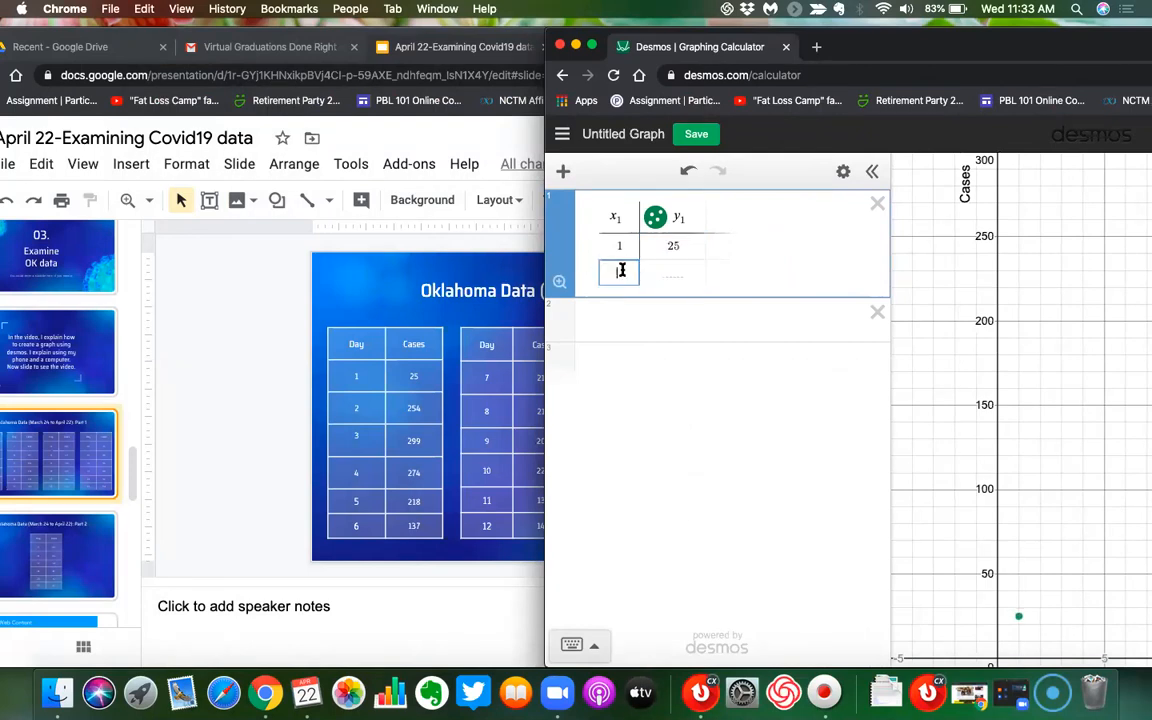
{"action": "type", "text": "2"}
{"action": "key", "text": "Tab"}
{"action": "type", "text": "2"}
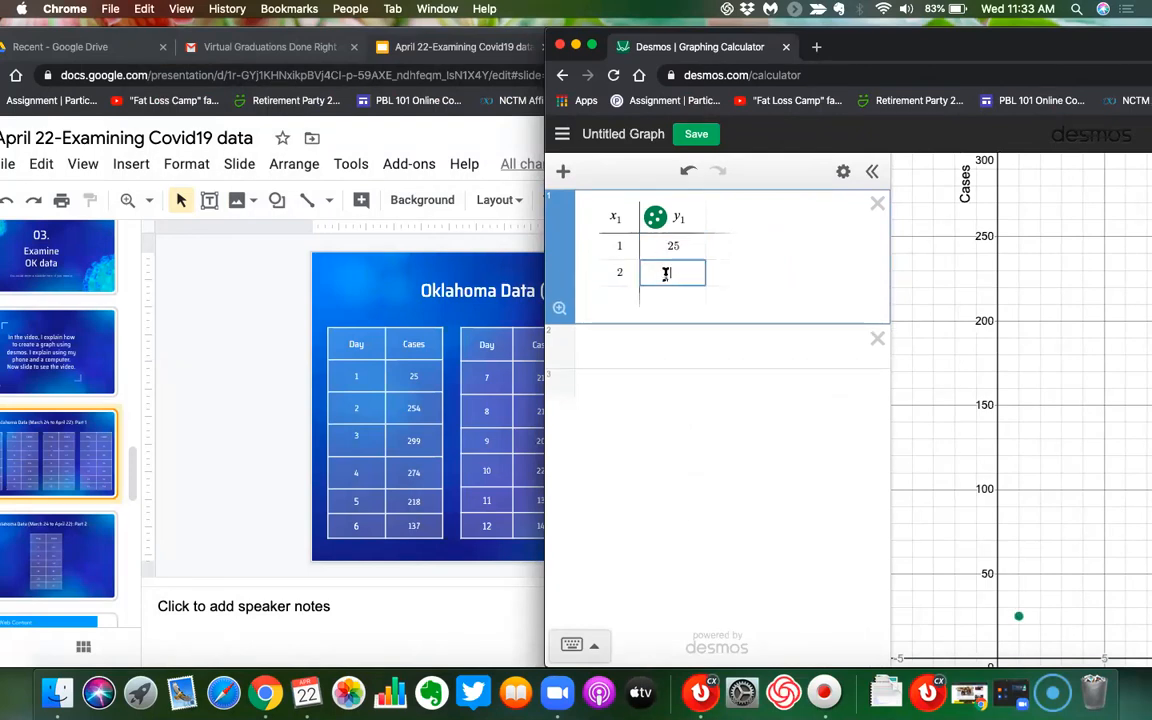
{"action": "type", "text": "54"}
Add the day 3 and day 4 rows to the table, with 299 and 274 cases
{"action": "left_click", "coordinate": [631, 296]}
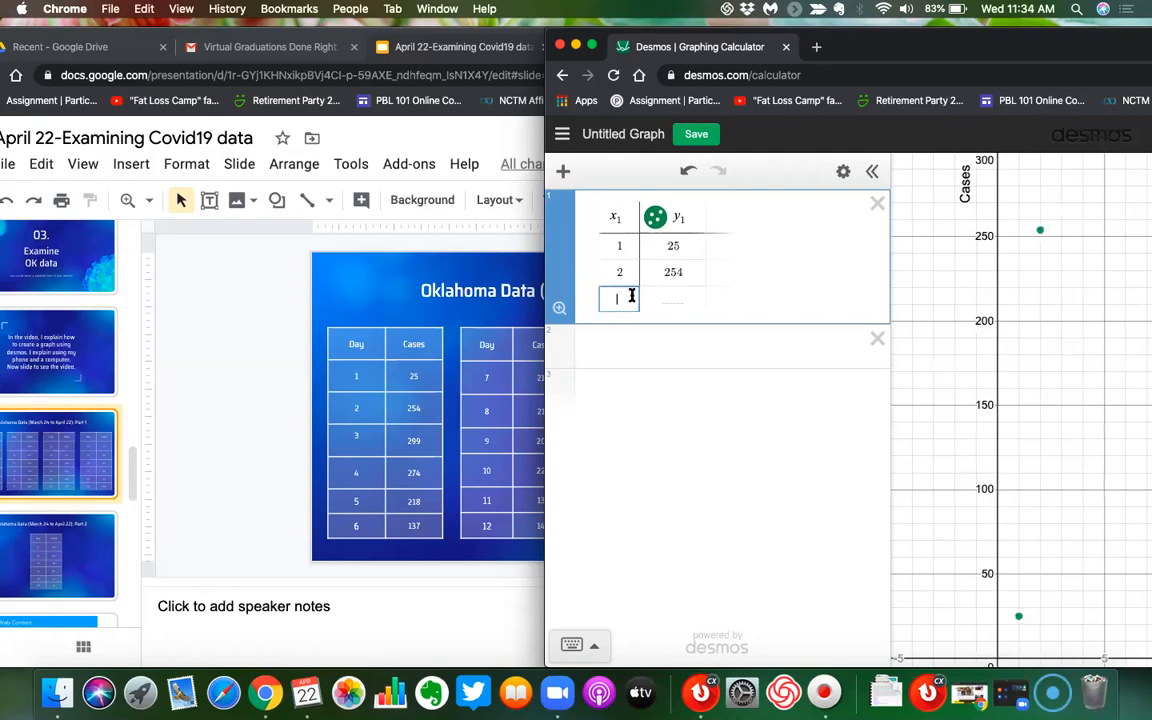
{"action": "type", "text": "3"}
{"action": "left_click", "coordinate": [673, 300]}
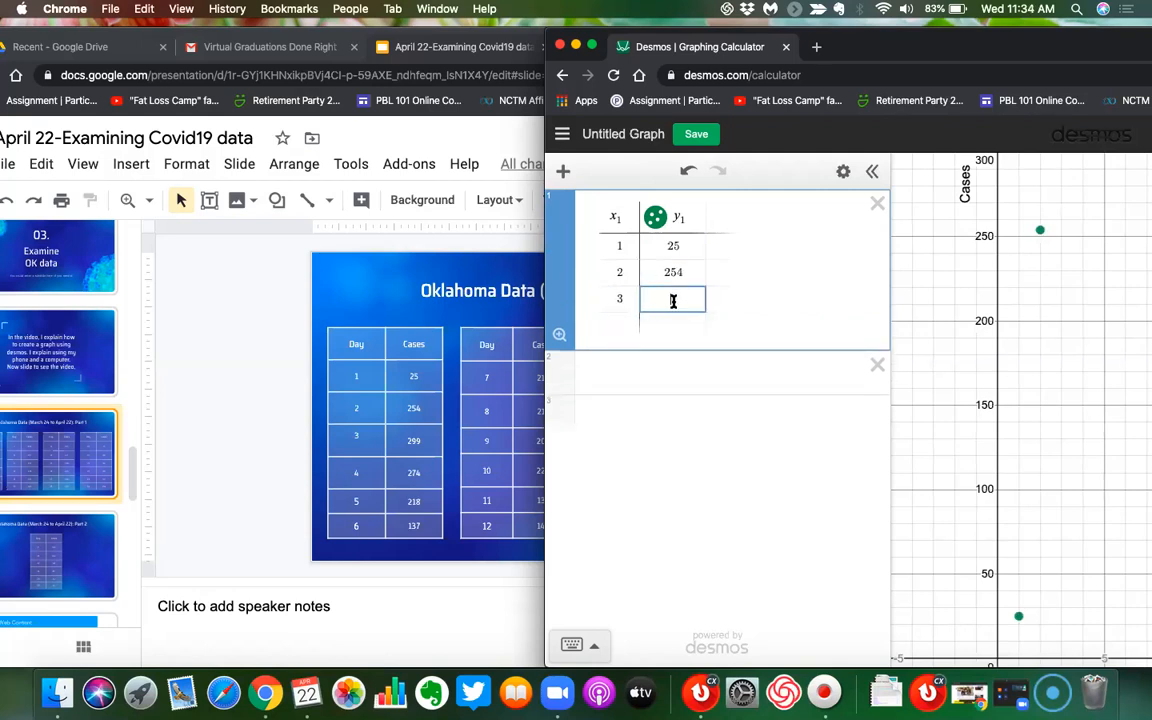
{"action": "type", "text": "299"}
{"action": "left_click", "coordinate": [627, 321]}
{"action": "type", "text": "4"}
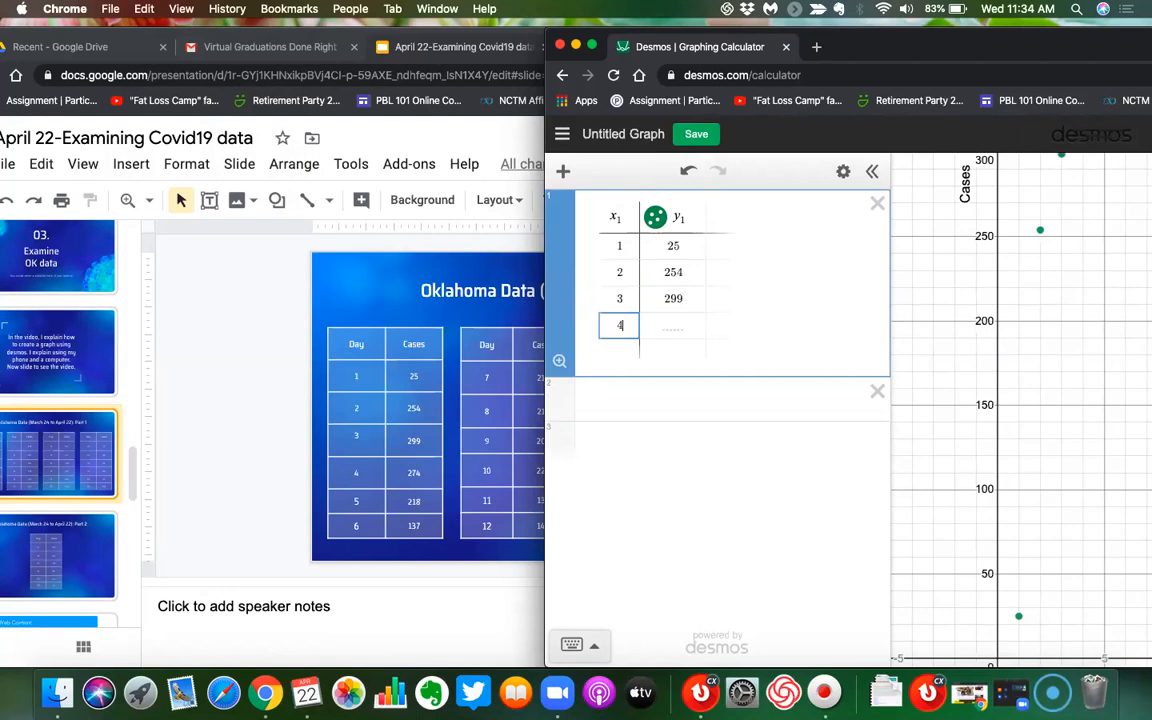
{"action": "left_click", "coordinate": [667, 328]}
{"action": "type", "text": "274"}
Add the day 5 and day 6 rows to the table, with 218 and 137 cases
{"action": "left_click", "coordinate": [630, 350]}
{"action": "type", "text": "5"}
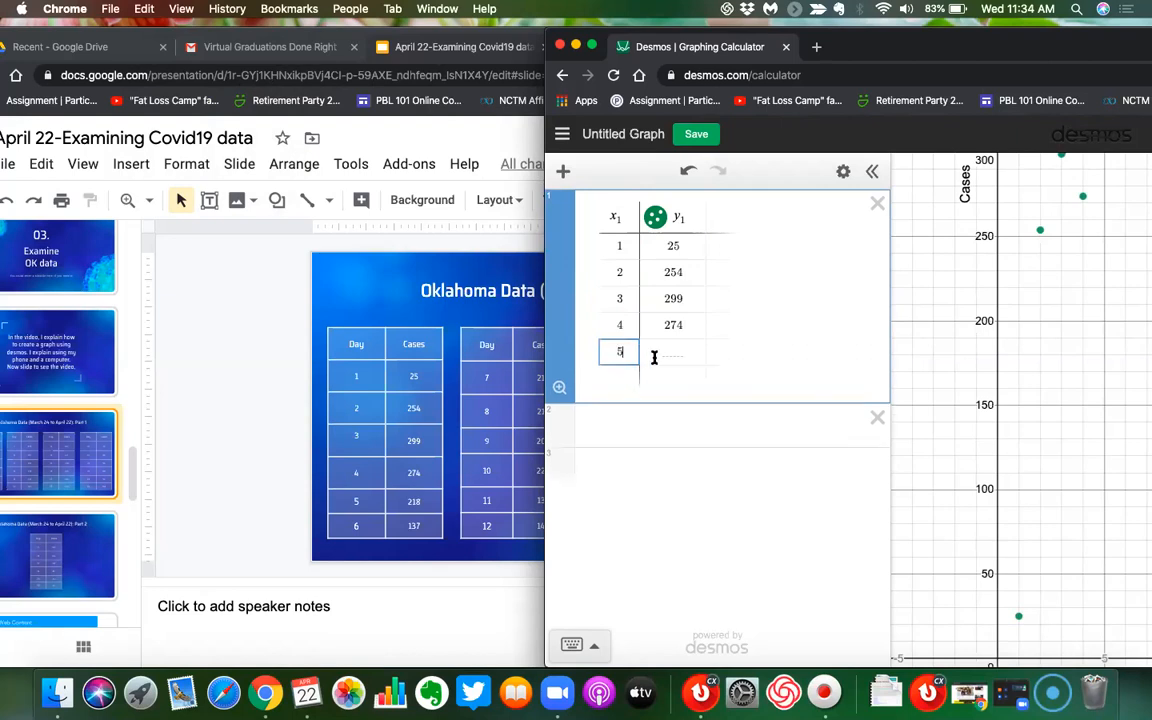
{"action": "left_click", "coordinate": [670, 352]}
{"action": "type", "text": "21"}
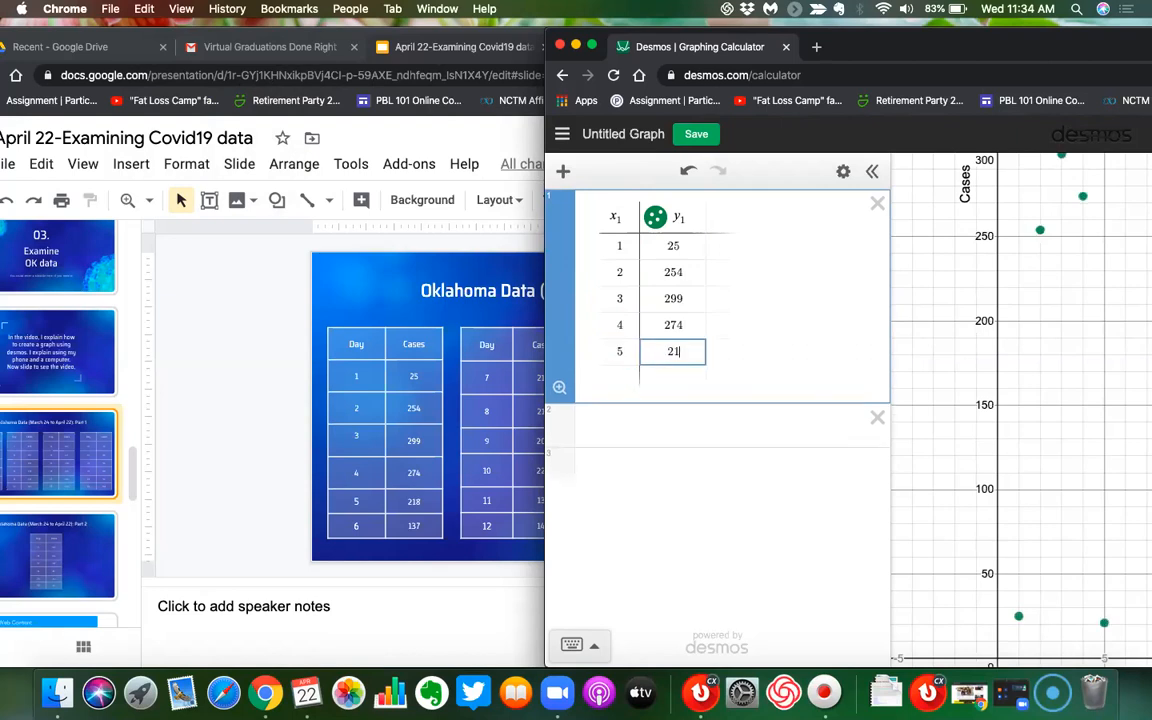
{"action": "type", "text": "8"}
{"action": "left_click", "coordinate": [625, 377]}
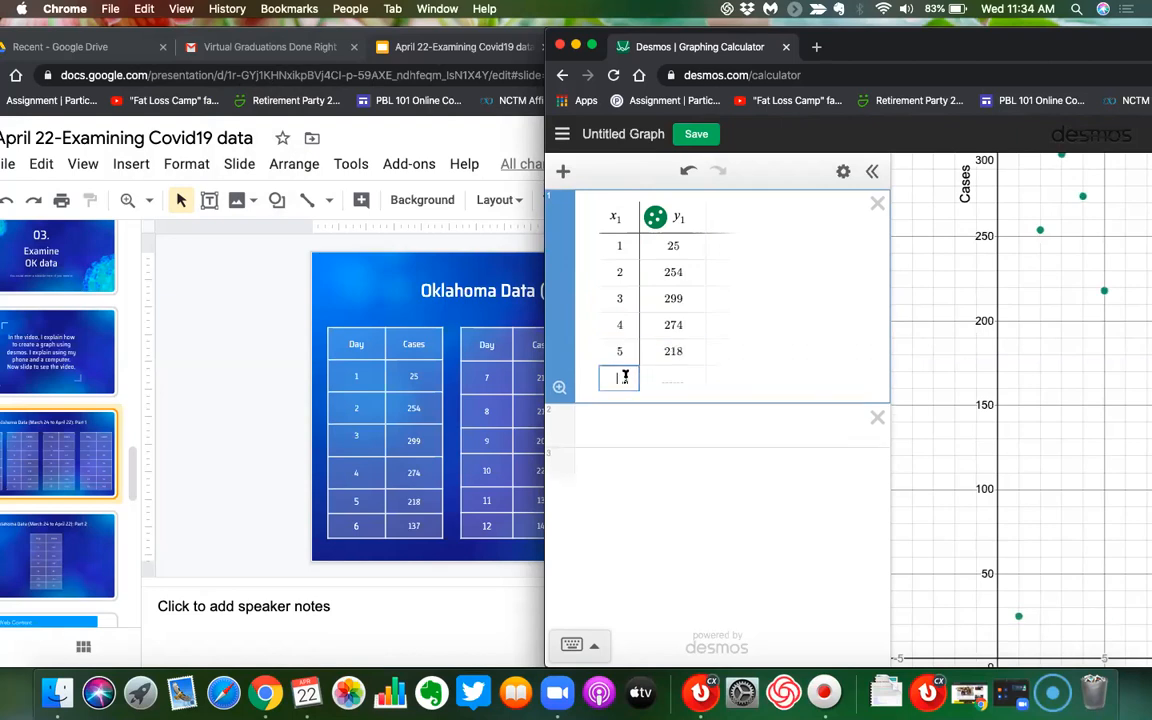
{"action": "type", "text": "6"}
{"action": "left_click", "coordinate": [670, 378]}
{"action": "type", "text": "137"}
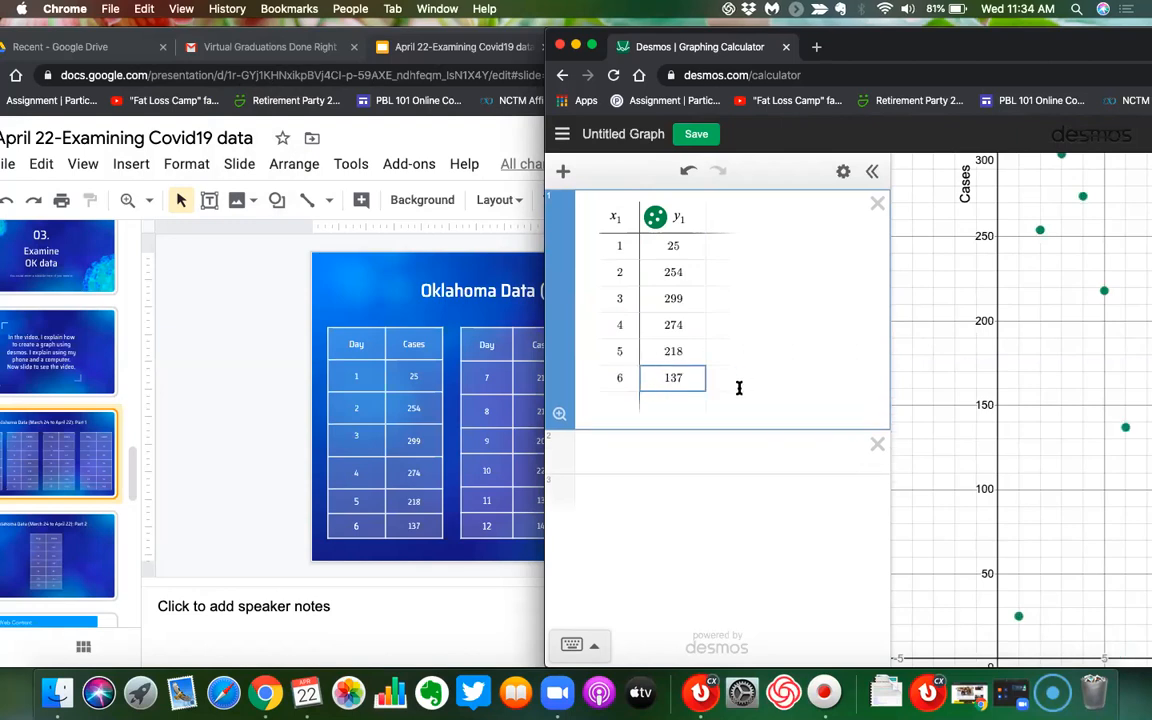
{"action": "left_click_drag", "start_coordinate": [945, 55], "coordinate": [834, 71]}
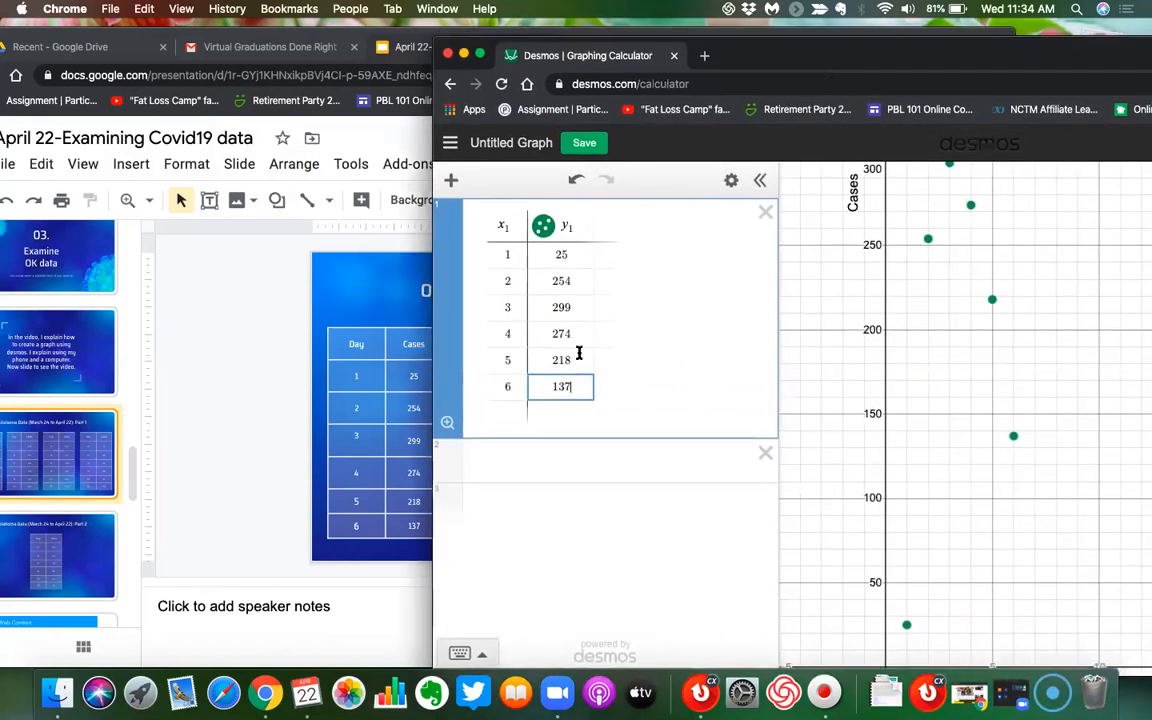
Add an expression below the data table and enter the general exponential form a·b^x
{"action": "left_click", "coordinate": [452, 180]}
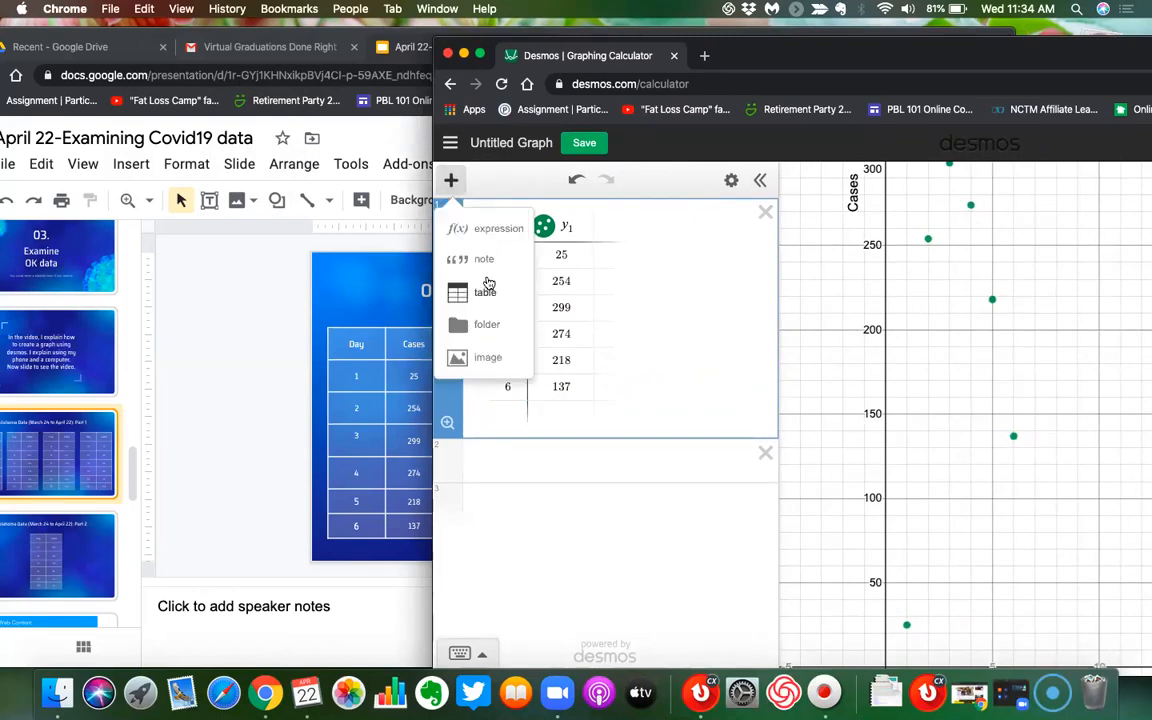
{"action": "left_click", "coordinate": [490, 230]}
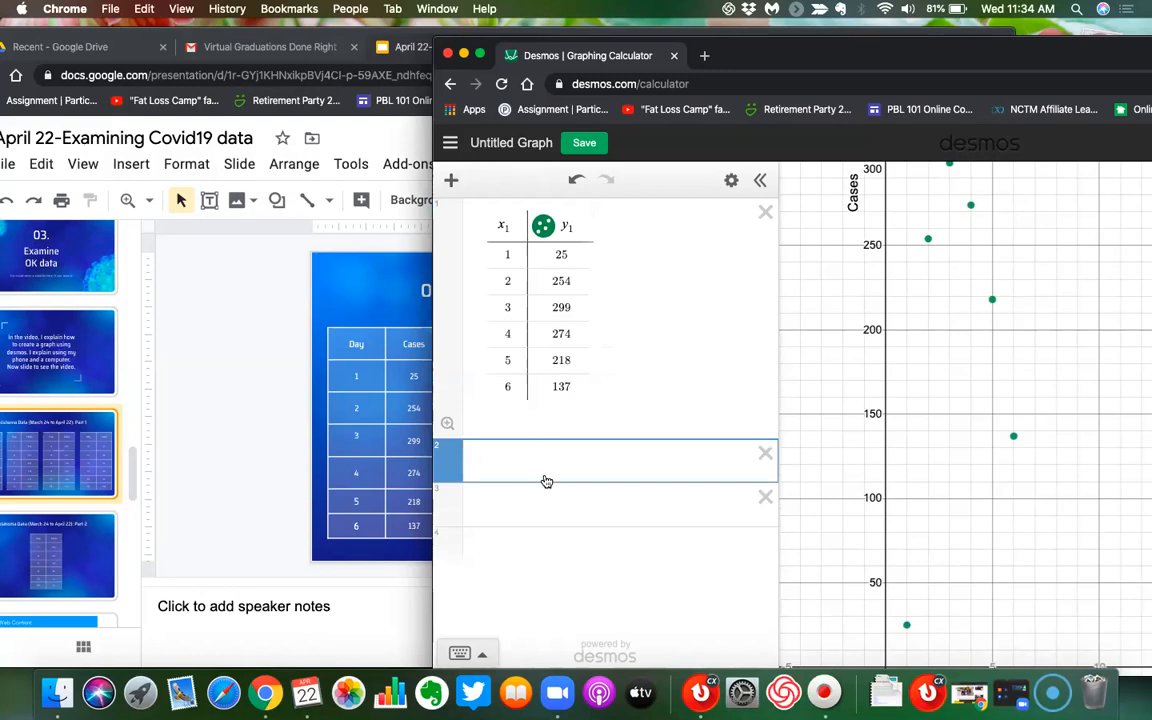
{"action": "type", "text": "a"}
{"action": "left_click", "coordinate": [479, 654]}
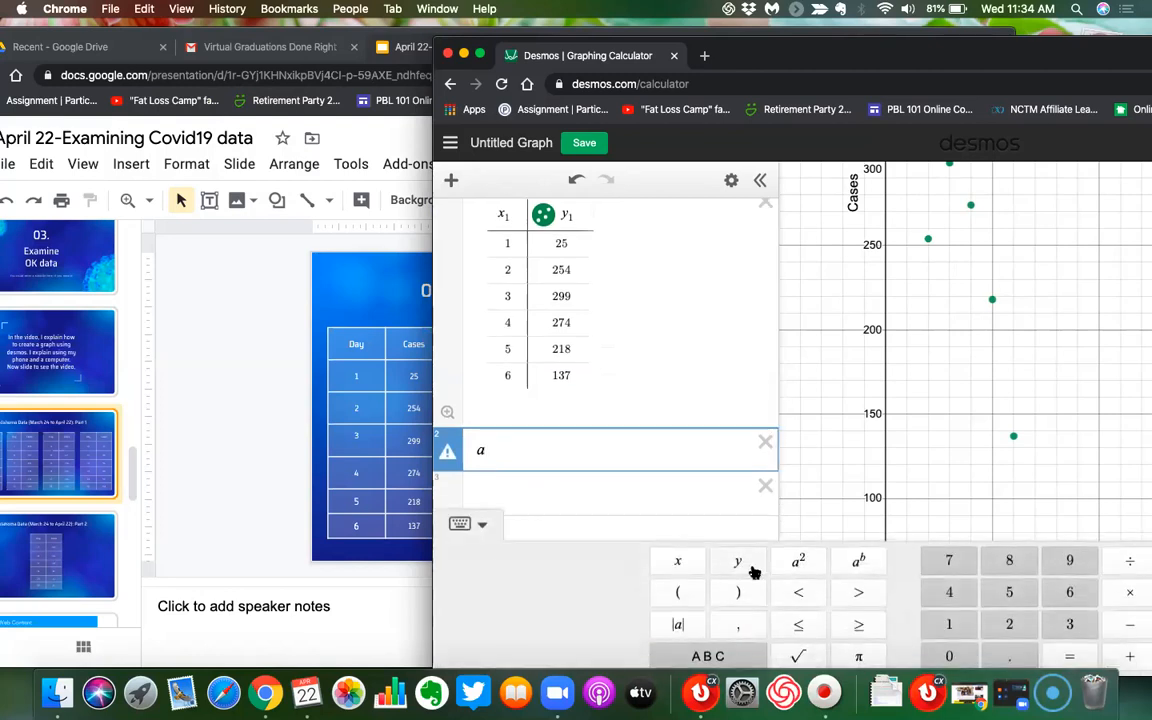
{"action": "left_click", "coordinate": [1130, 592]}
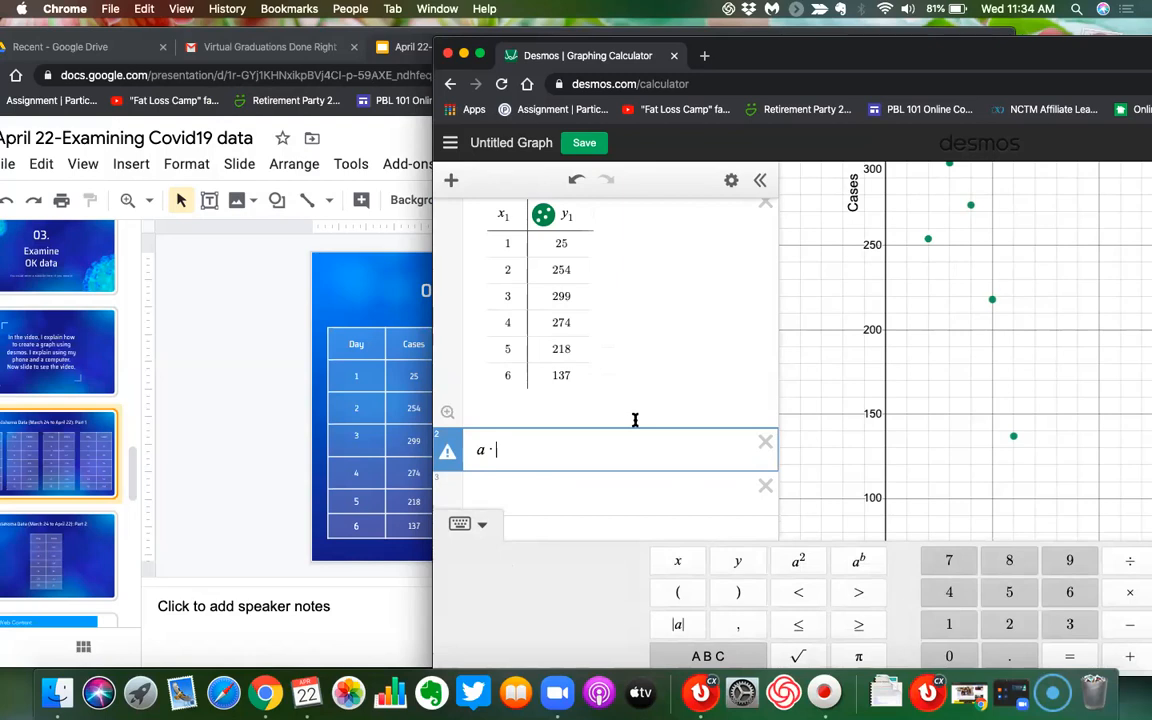
{"action": "type", "text": "b"}
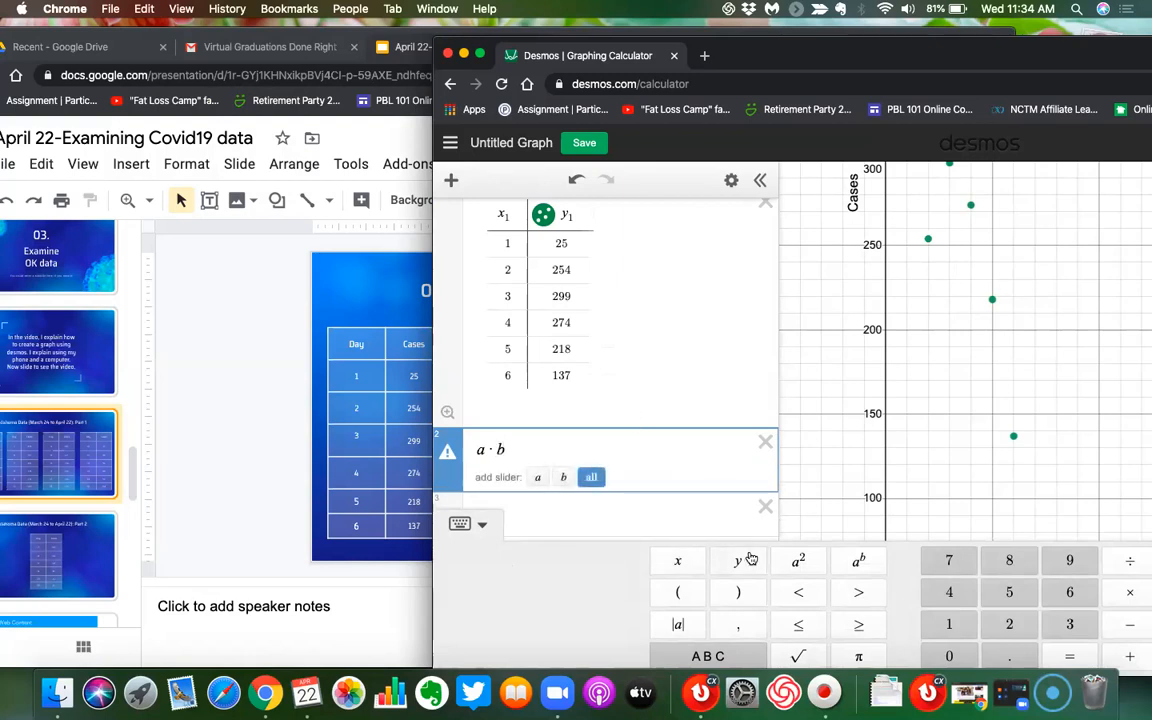
{"action": "left_click", "coordinate": [836, 560]}
{"action": "type", "text": "x"}
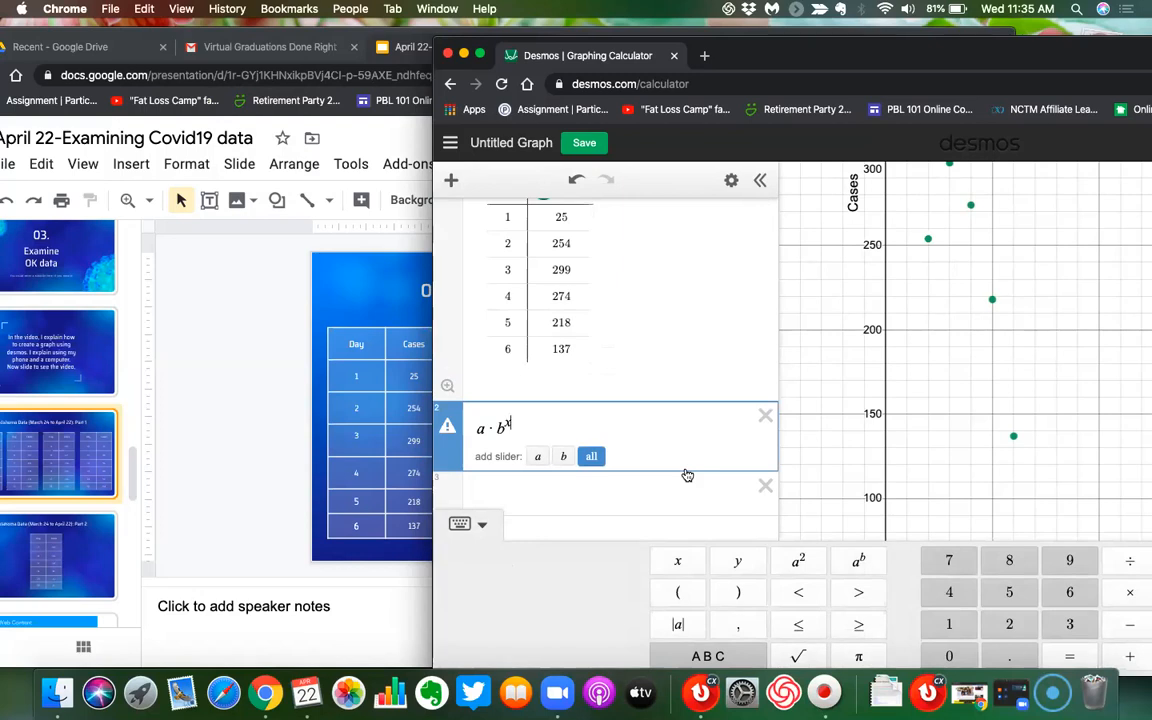
Replace the general form in the second line with the exponential expression 5·2^x
{"action": "key", "text": "BackSpace"}
{"action": "key", "text": "BackSpace"}
{"action": "key", "text": "BackSpace"}
{"action": "key", "text": "BackSpace"}
{"action": "key", "text": "BackSpace"}
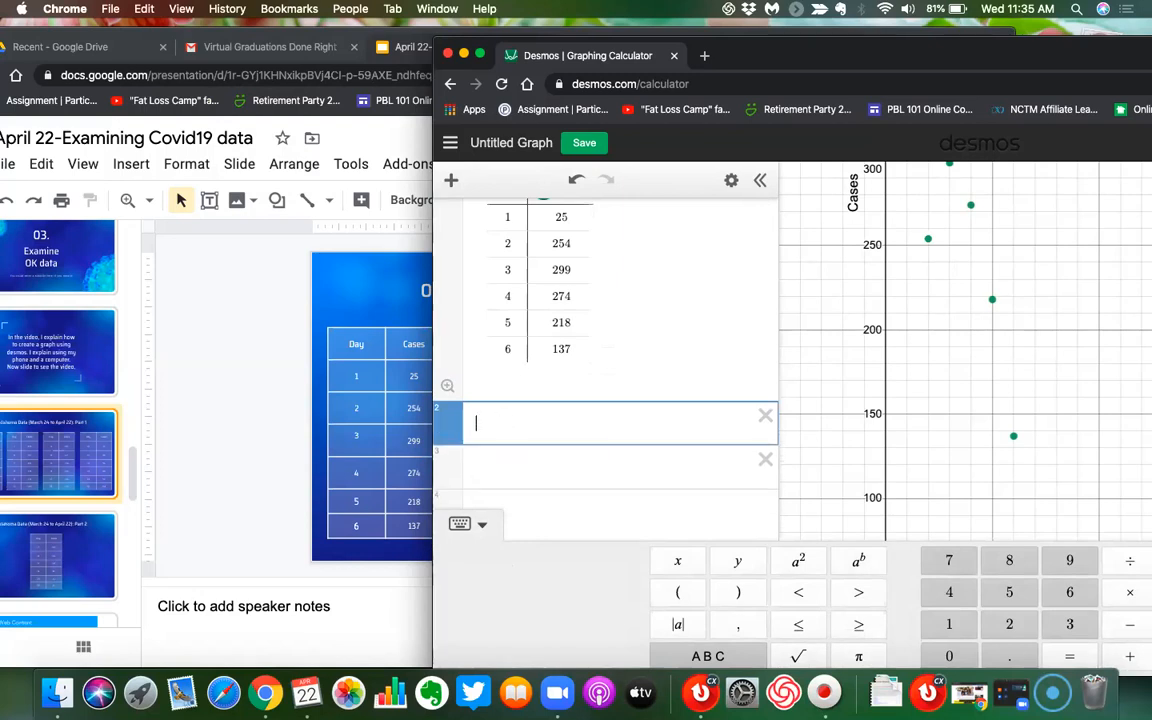
{"action": "type", "text": "5"}
{"action": "left_click", "coordinate": [1130, 592]}
{"action": "type", "text": "2"}
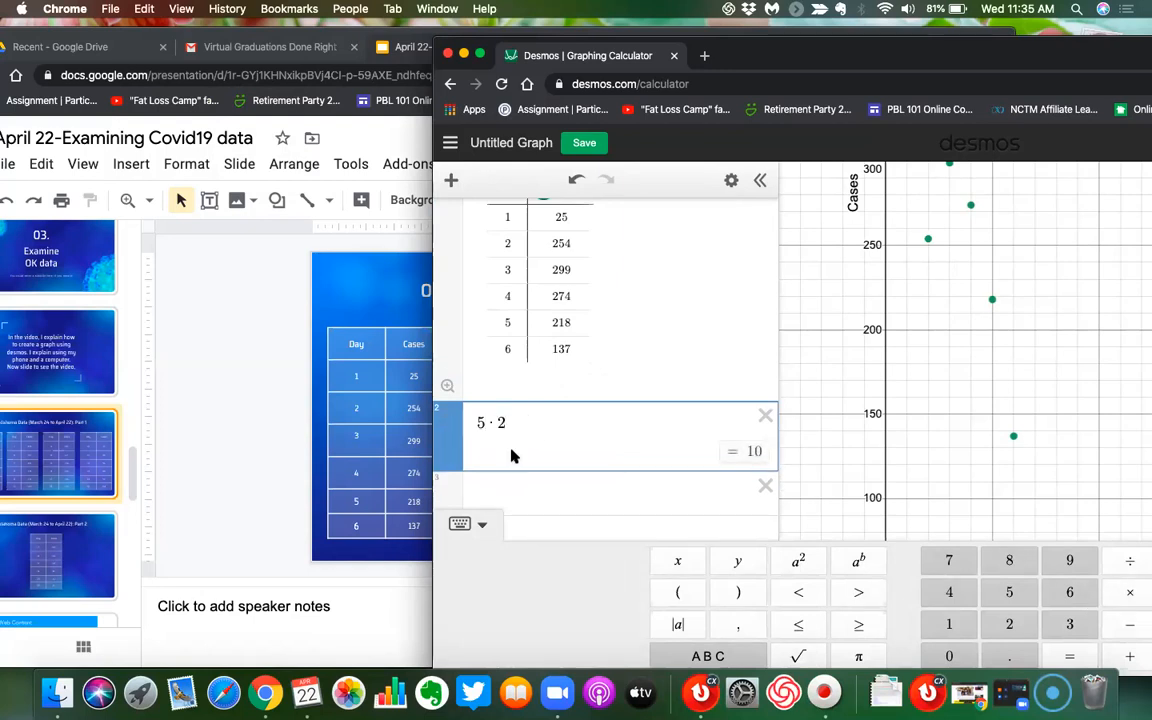
{"action": "left_click", "coordinate": [852, 568]}
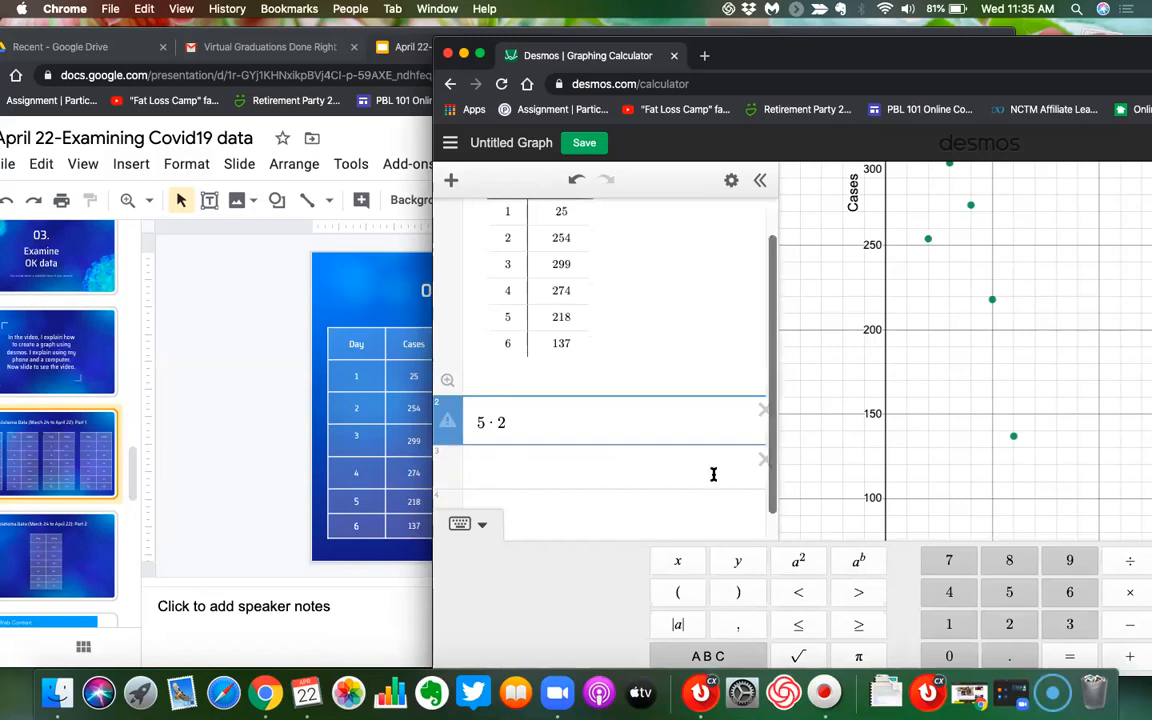
{"action": "type", "text": "x"}
Uncover more of the graph, try 3 as the exponential expression's coefficient, and settle on 2
{"action": "left_click_drag", "start_coordinate": [935, 47], "coordinate": [692, 50]}
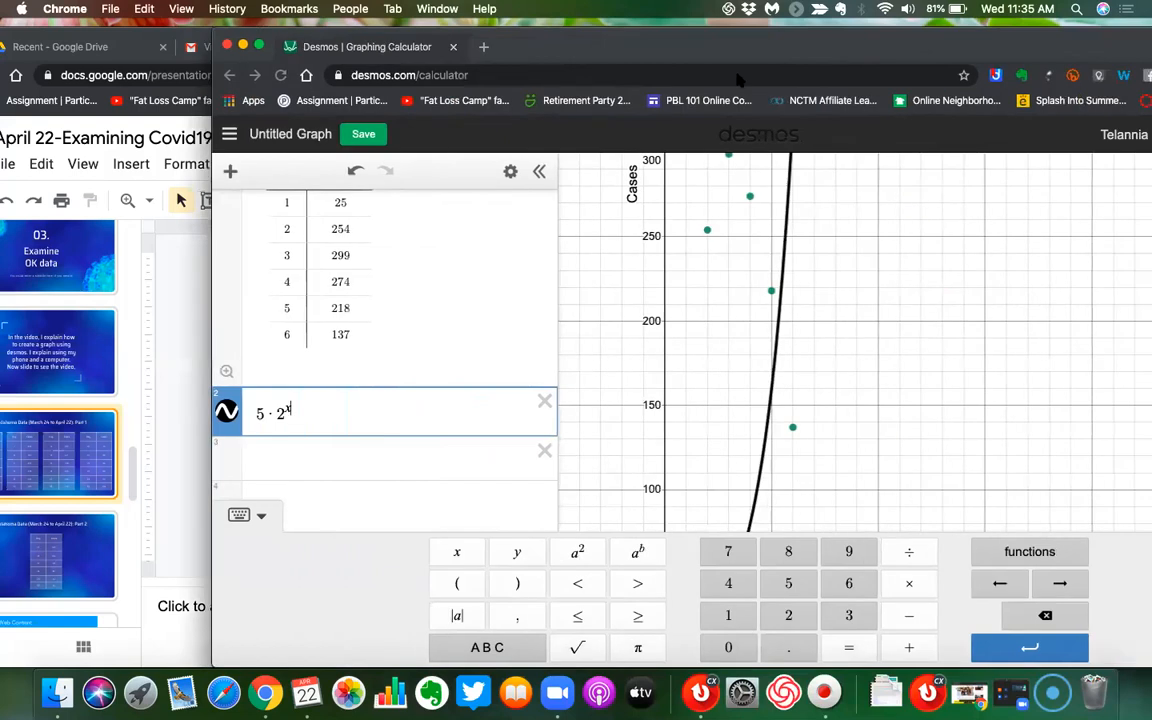
{"action": "left_click", "coordinate": [239, 514]}
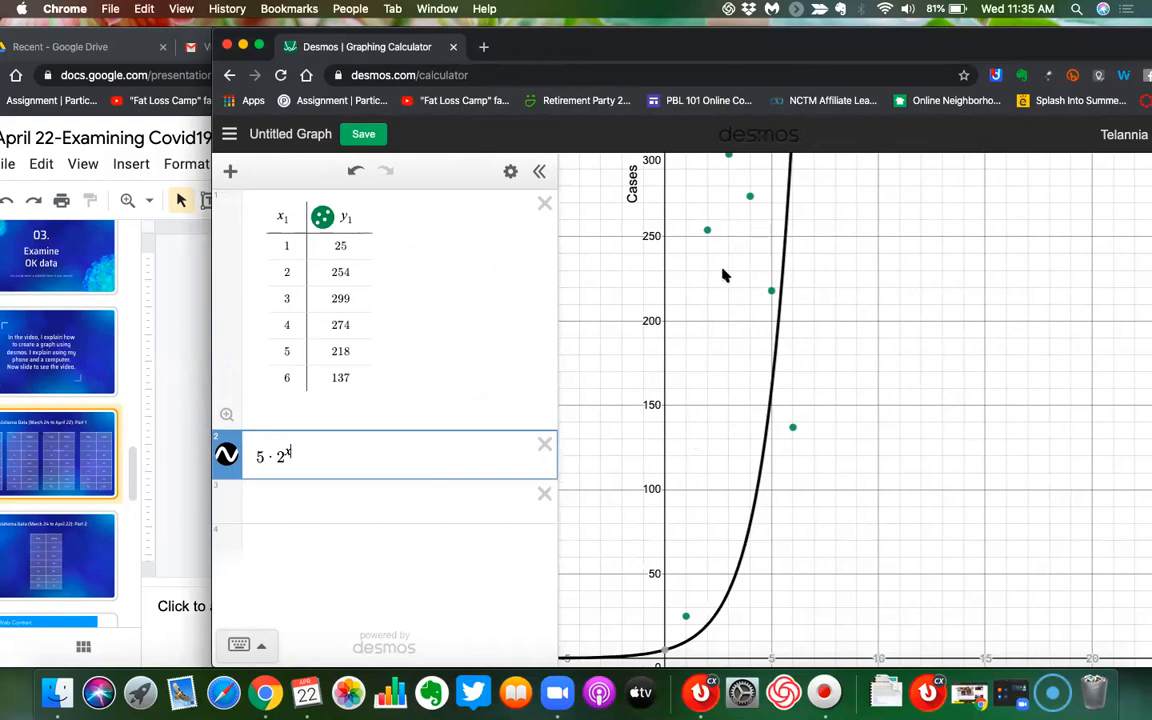
{"action": "left_click", "coordinate": [263, 457]}
{"action": "key", "text": "BackSpace"}
{"action": "type", "text": "3"}
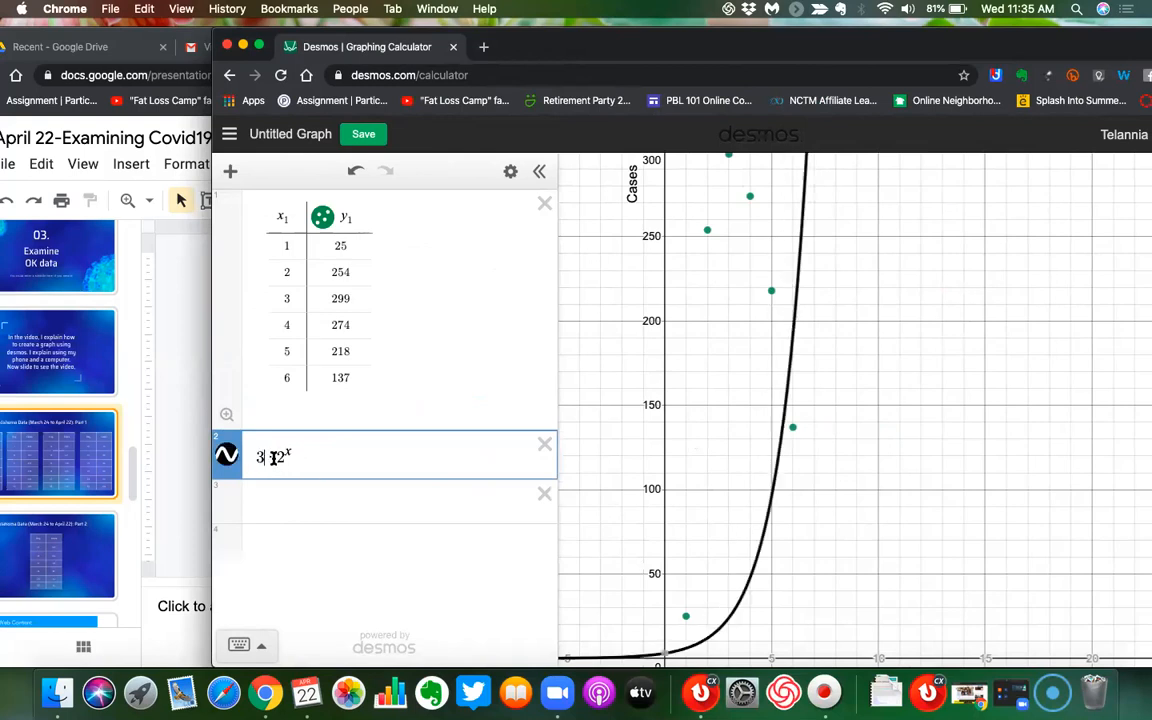
{"action": "key", "text": "BackSpace"}
{"action": "type", "text": "2"}
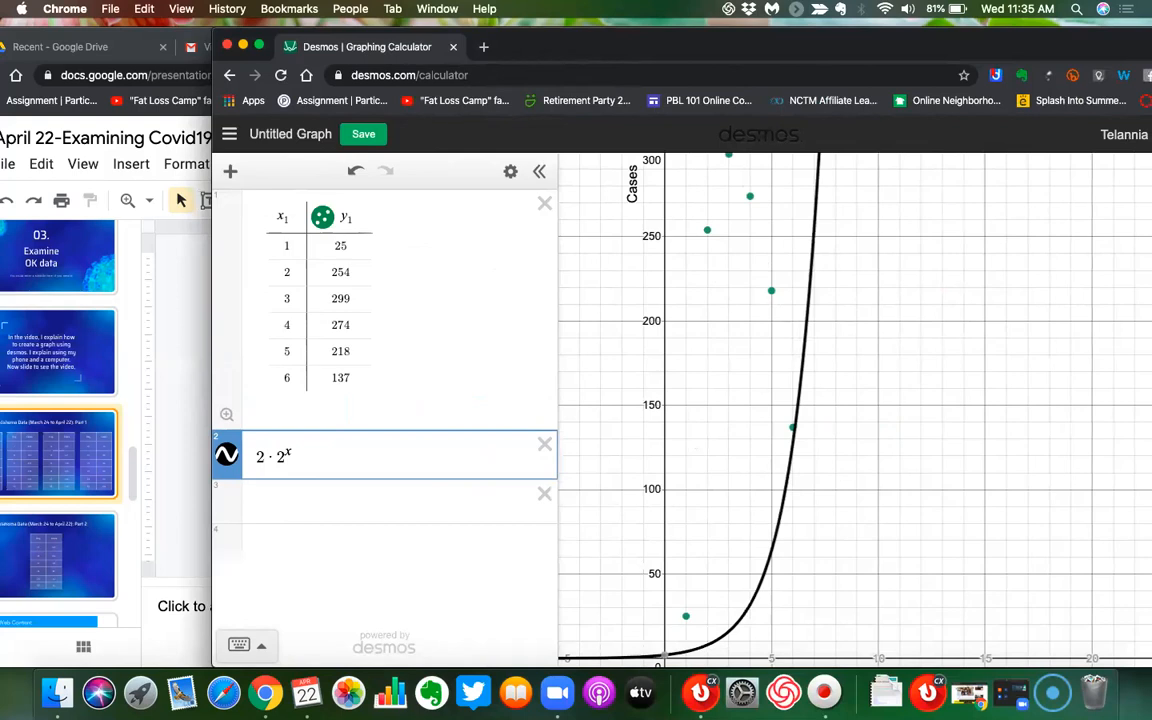
Change the base of the exponential expression to 5 so it reads 2·5^x, and reveal the full graph
{"action": "left_click", "coordinate": [283, 452]}
{"action": "key", "text": "BackSpace"}
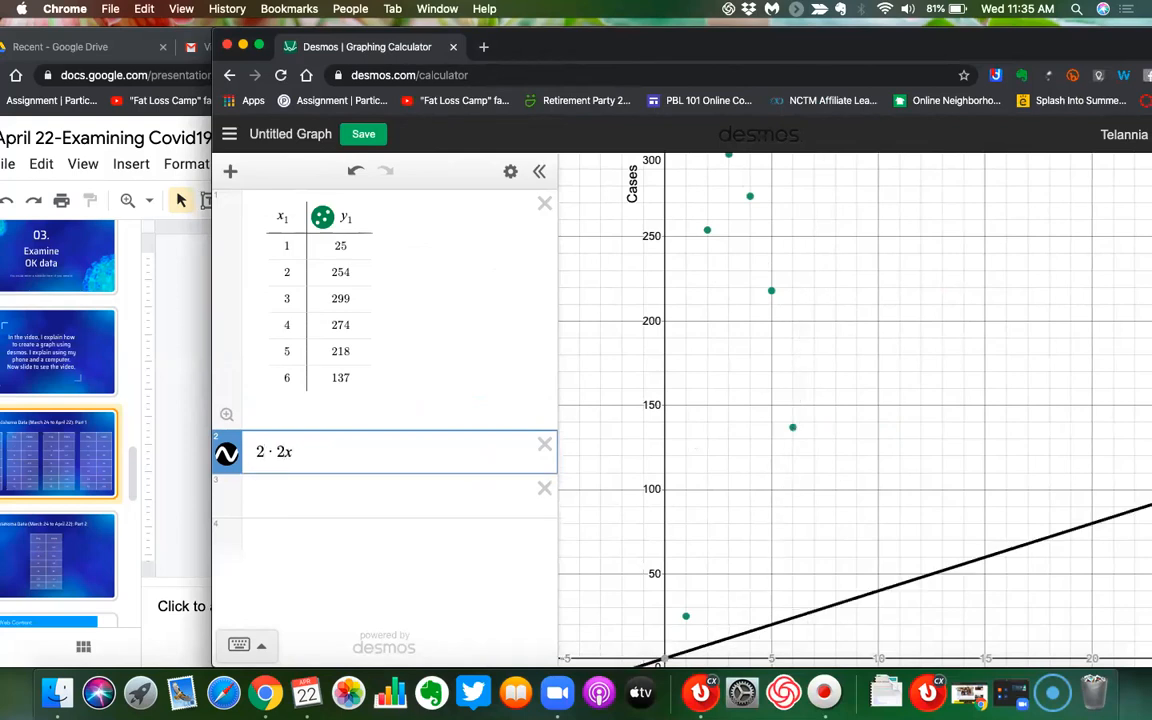
{"action": "type", "text": "5"}
{"action": "key", "text": "BackSpace"}
{"action": "key", "text": "Delete"}
{"action": "key", "text": "BackSpace"}
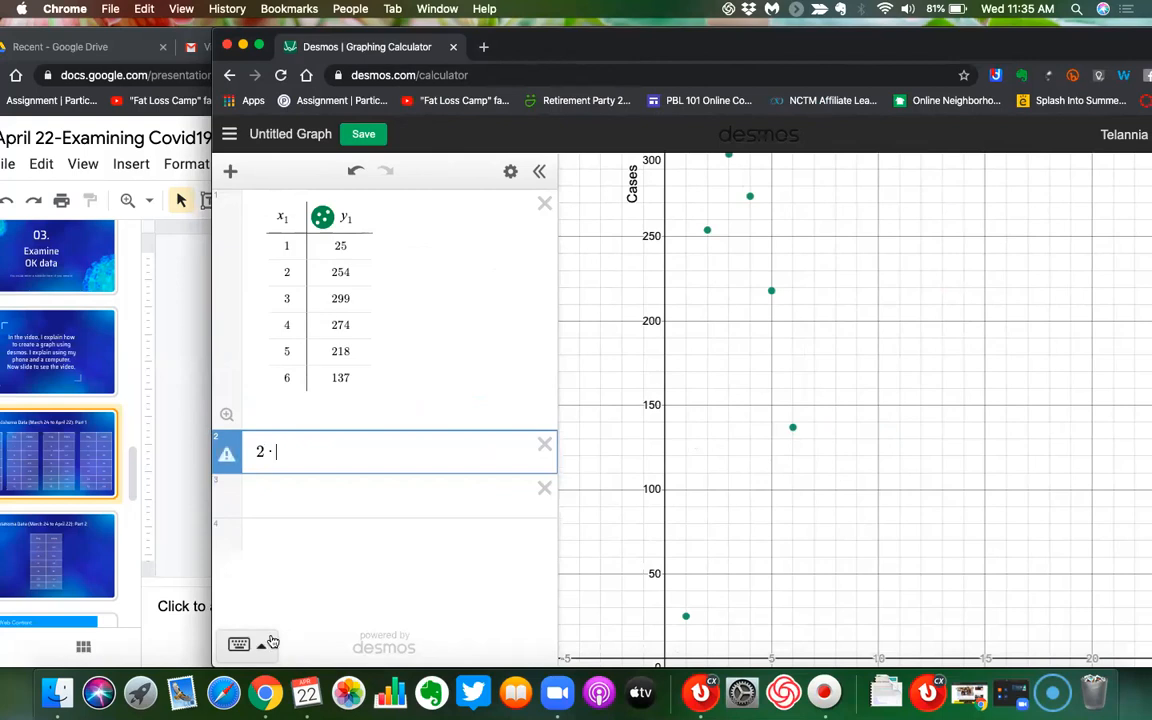
{"action": "left_click", "coordinate": [243, 646]}
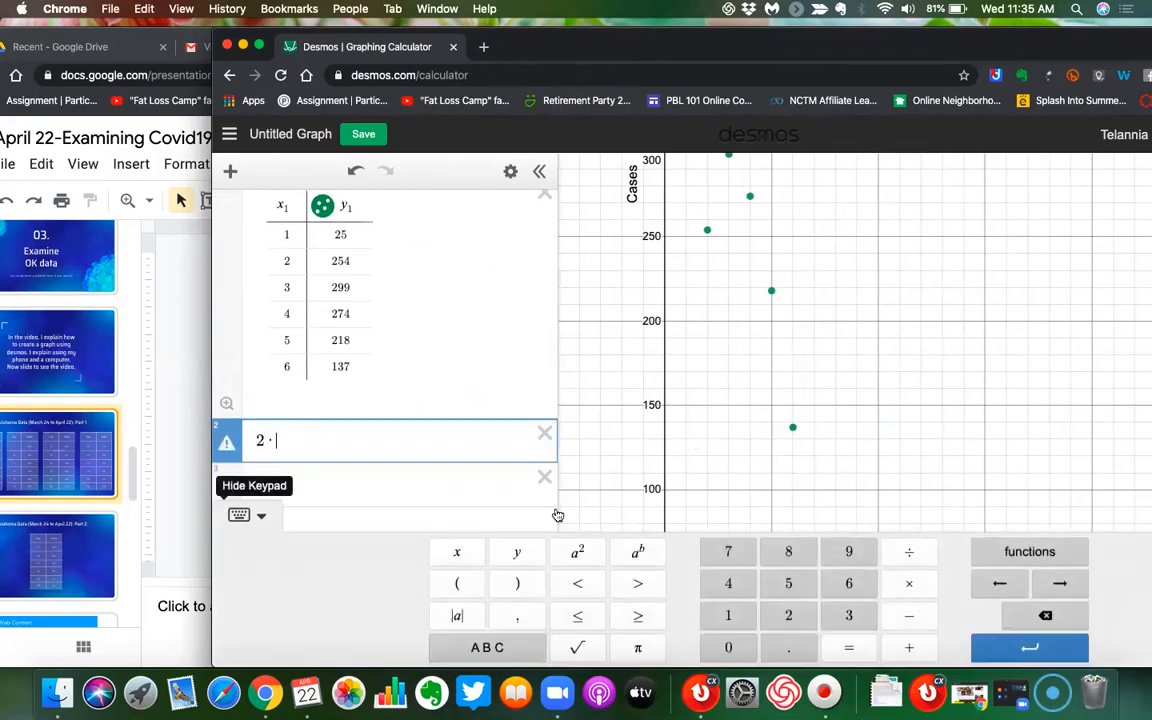
{"action": "left_click", "coordinate": [800, 594]}
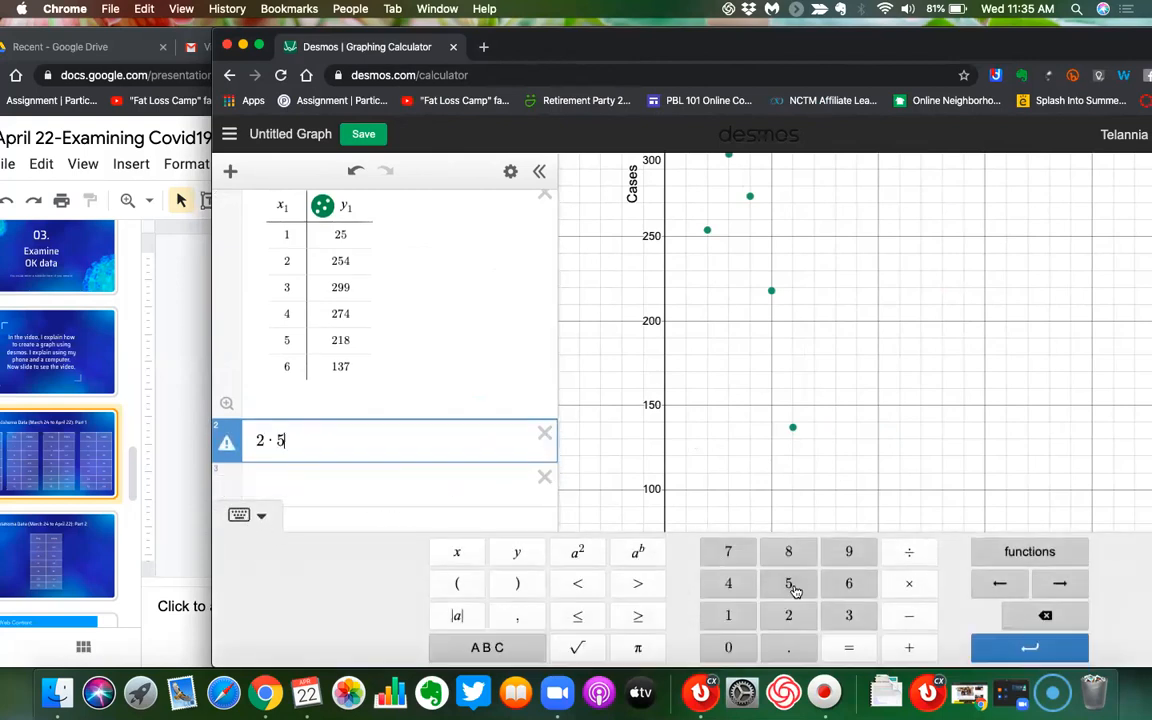
{"action": "left_click", "coordinate": [636, 555]}
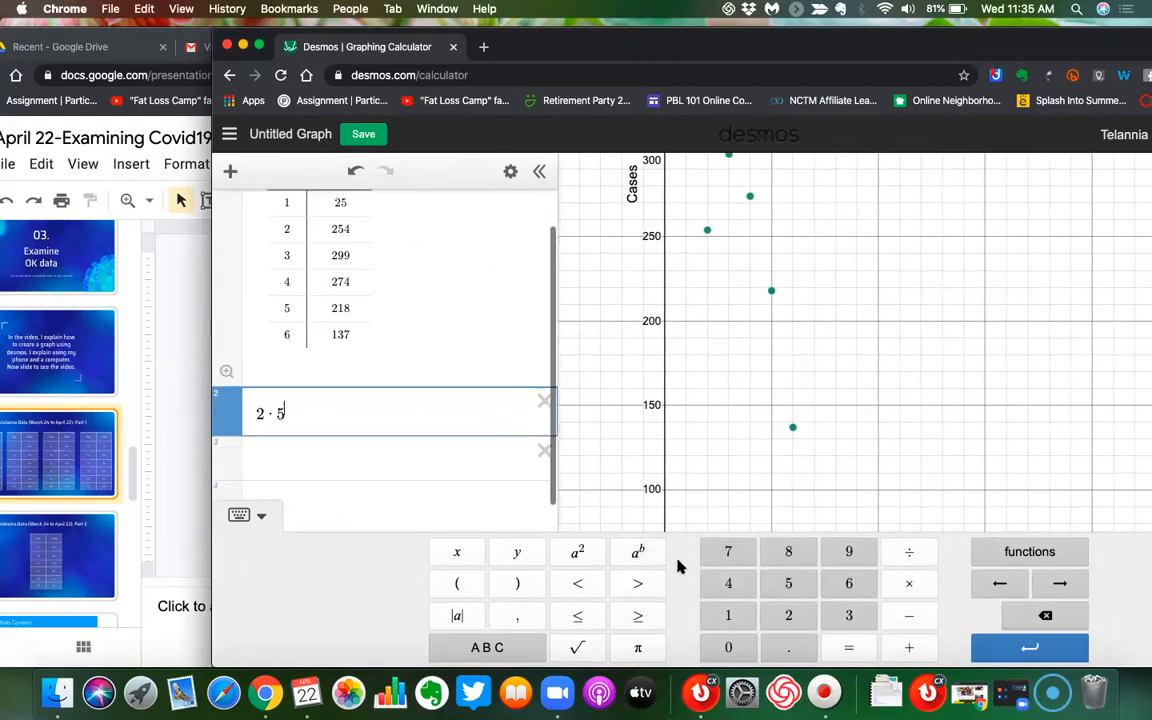
{"action": "type", "text": "x"}
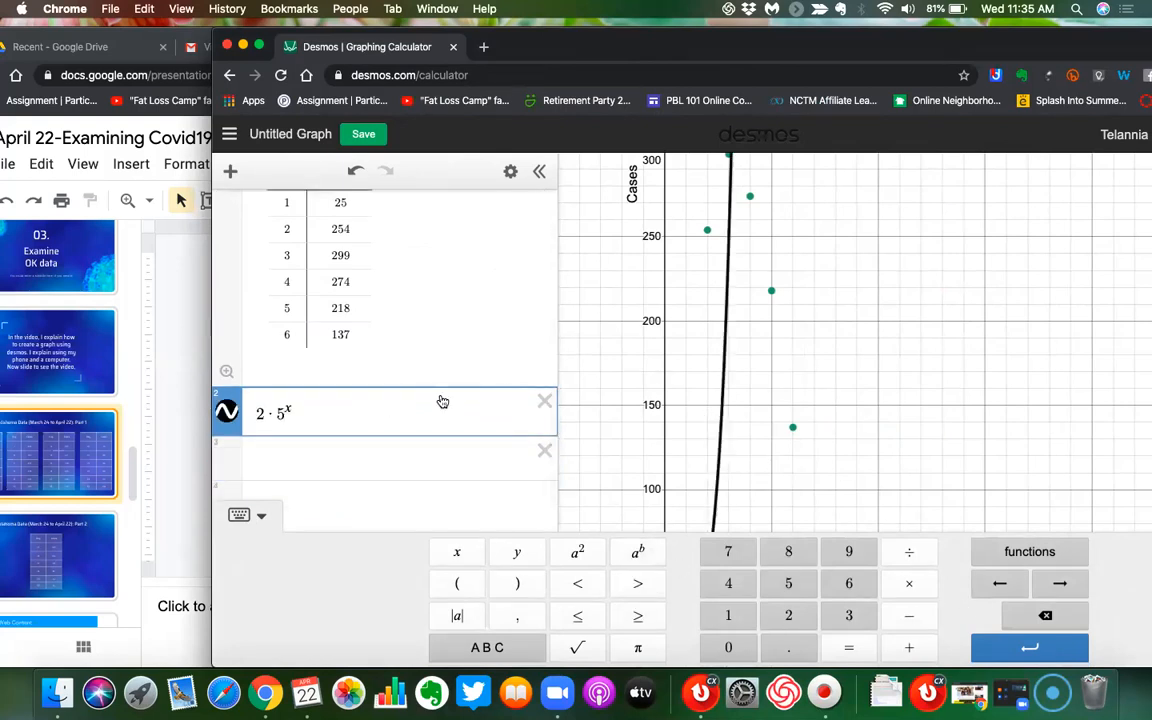
{"action": "left_click_drag", "start_coordinate": [938, 40], "coordinate": [863, 51]}
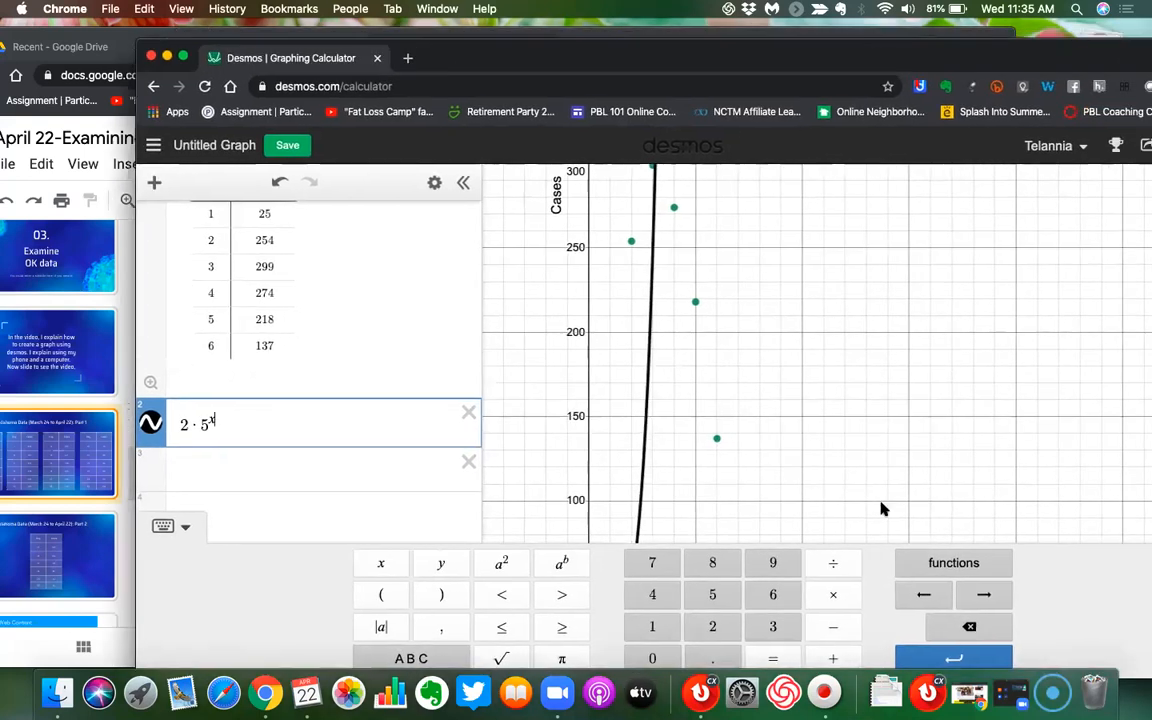
{"action": "left_click", "coordinate": [185, 527]}
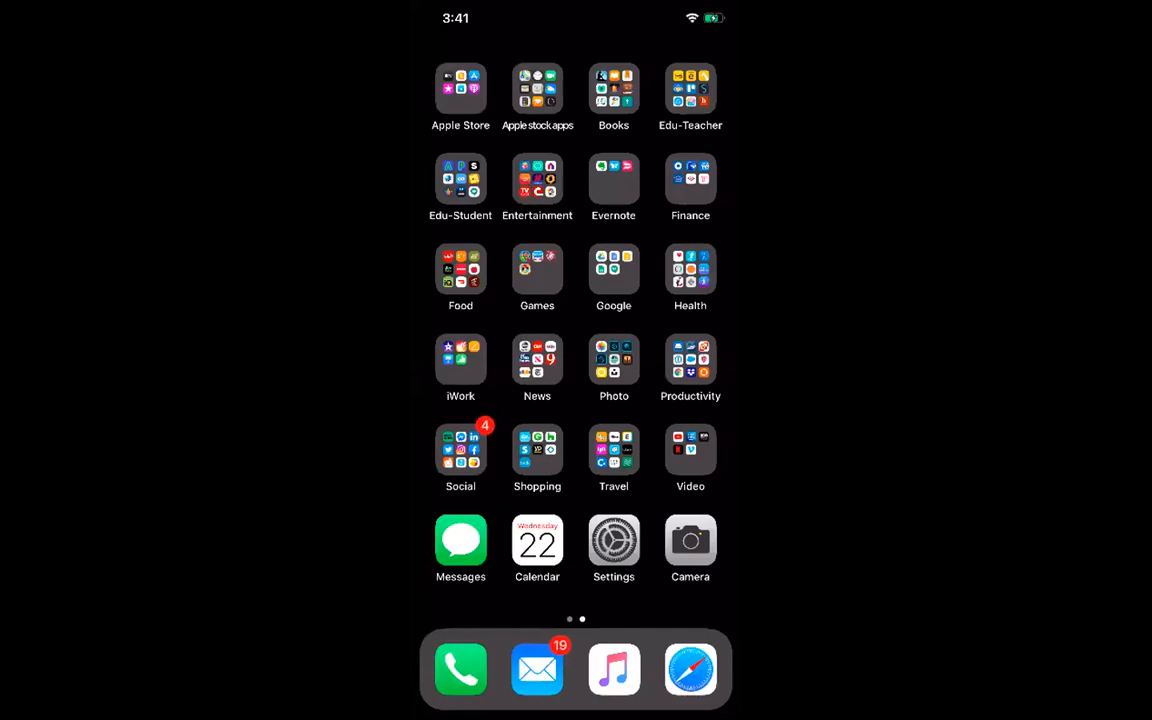
Search the phone for "des" and open the Desmos app
{"action": "left_click_drag", "start_coordinate": [504, 400], "coordinate": [504, 507]}
{"action": "type", "text": "des"}
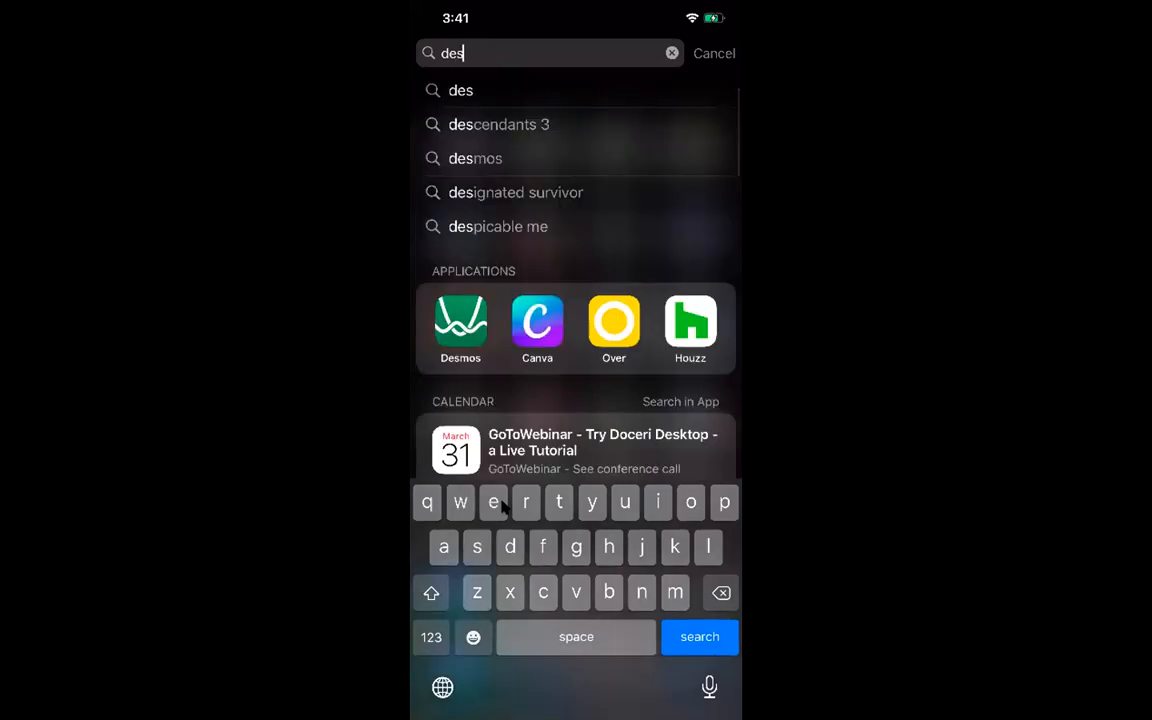
{"action": "left_click", "coordinate": [461, 322]}
{"action": "left_click", "coordinate": [522, 391]}
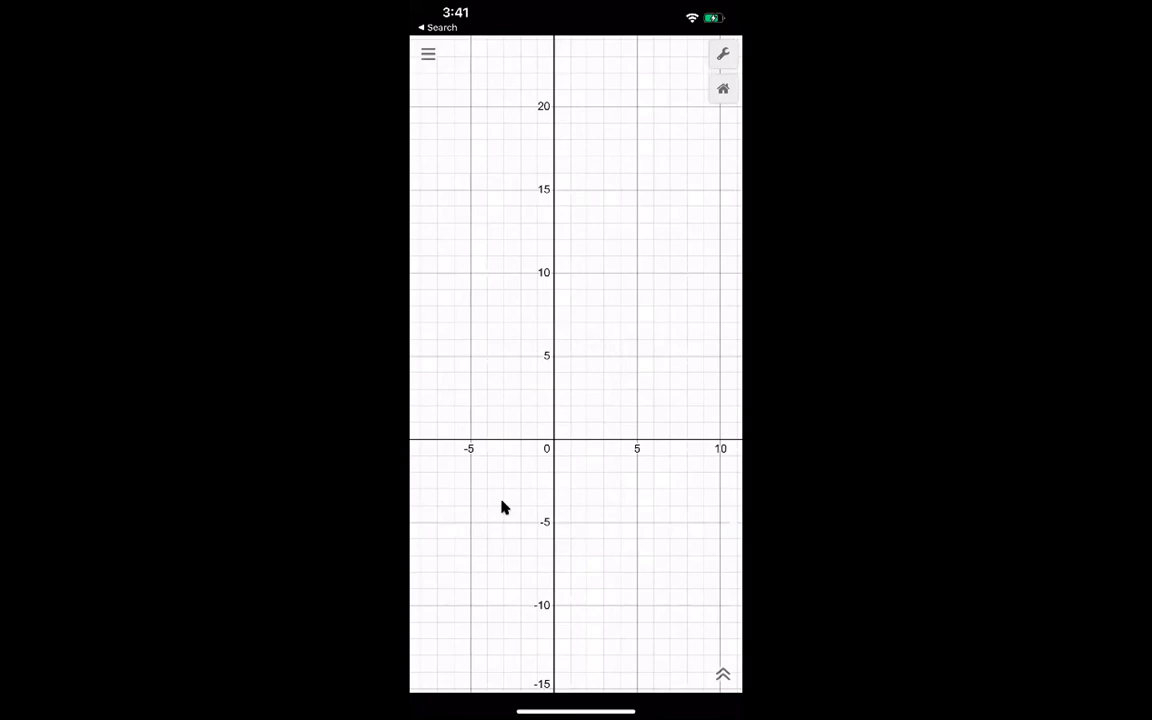
Look over the graph settings and the list of saved and example graphs, and return to the graph
{"action": "left_click", "coordinate": [723, 54]}
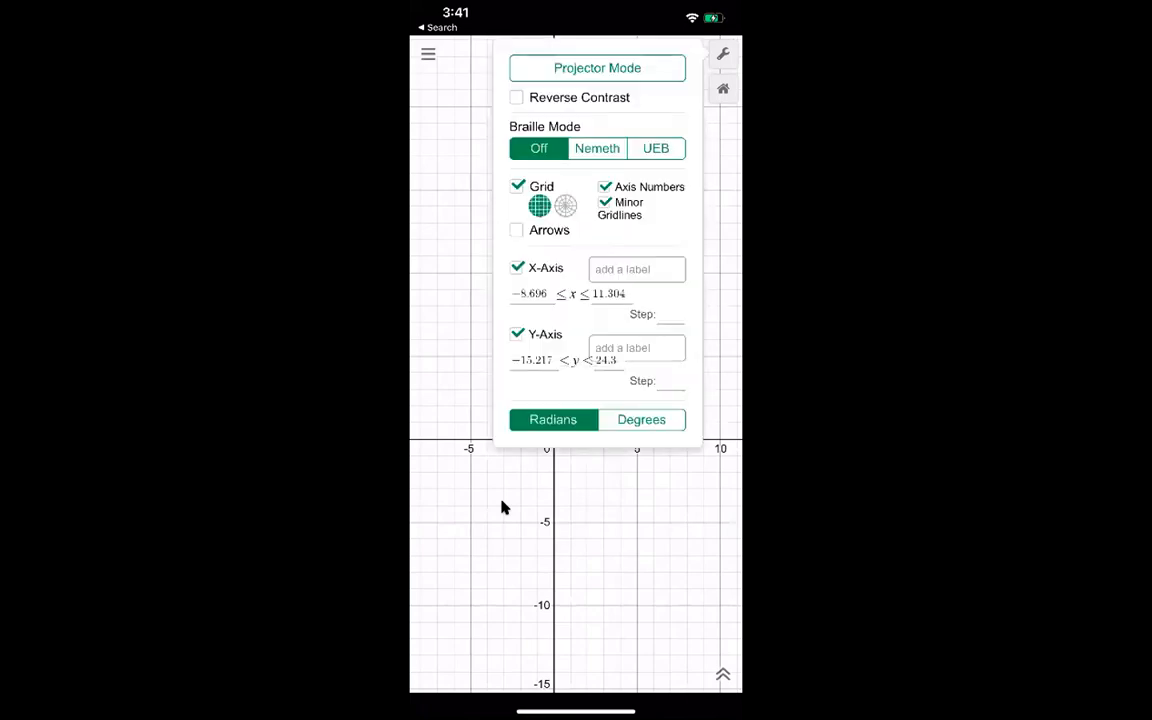
{"action": "left_click", "coordinate": [503, 508]}
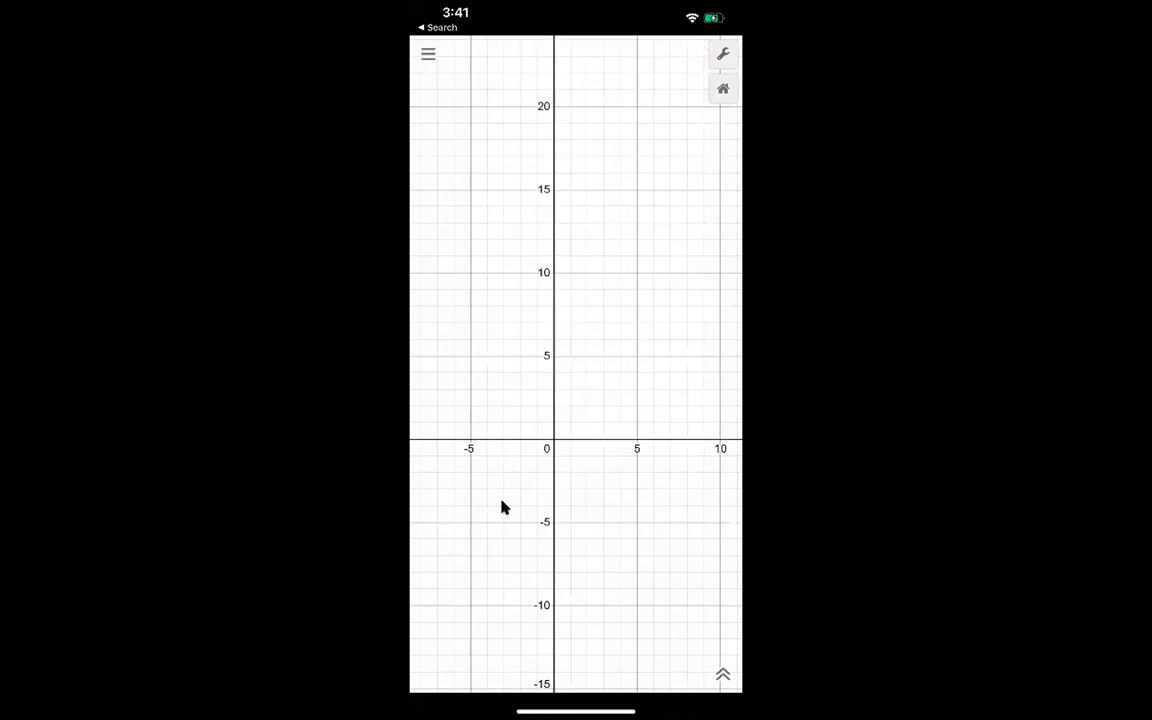
{"action": "left_click", "coordinate": [428, 54]}
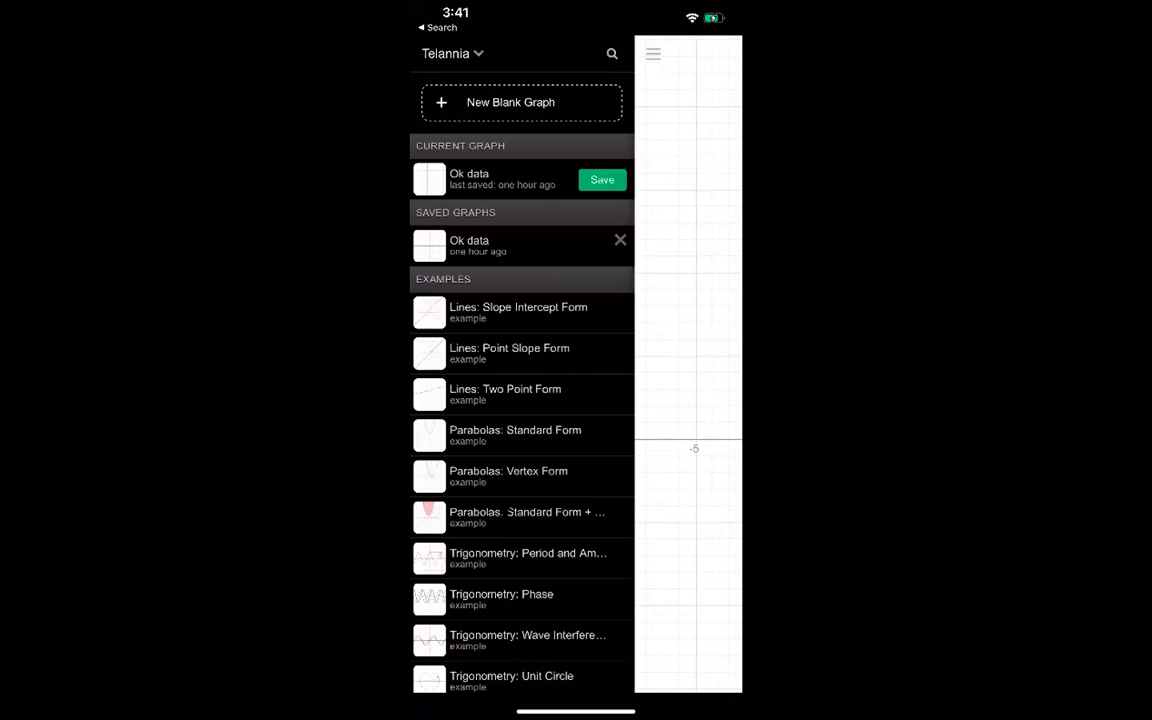
{"action": "left_click", "coordinate": [653, 54]}
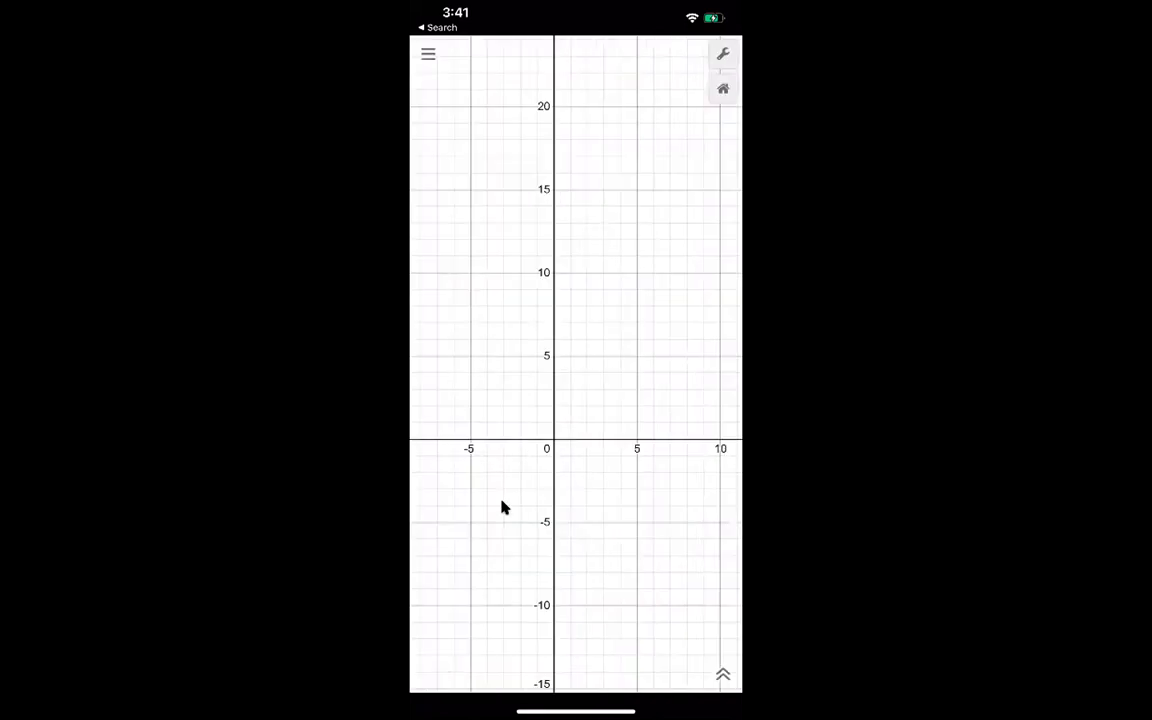
Show the expression list, add another table above the existing one, and delete both tables
{"action": "left_click", "coordinate": [723, 674]}
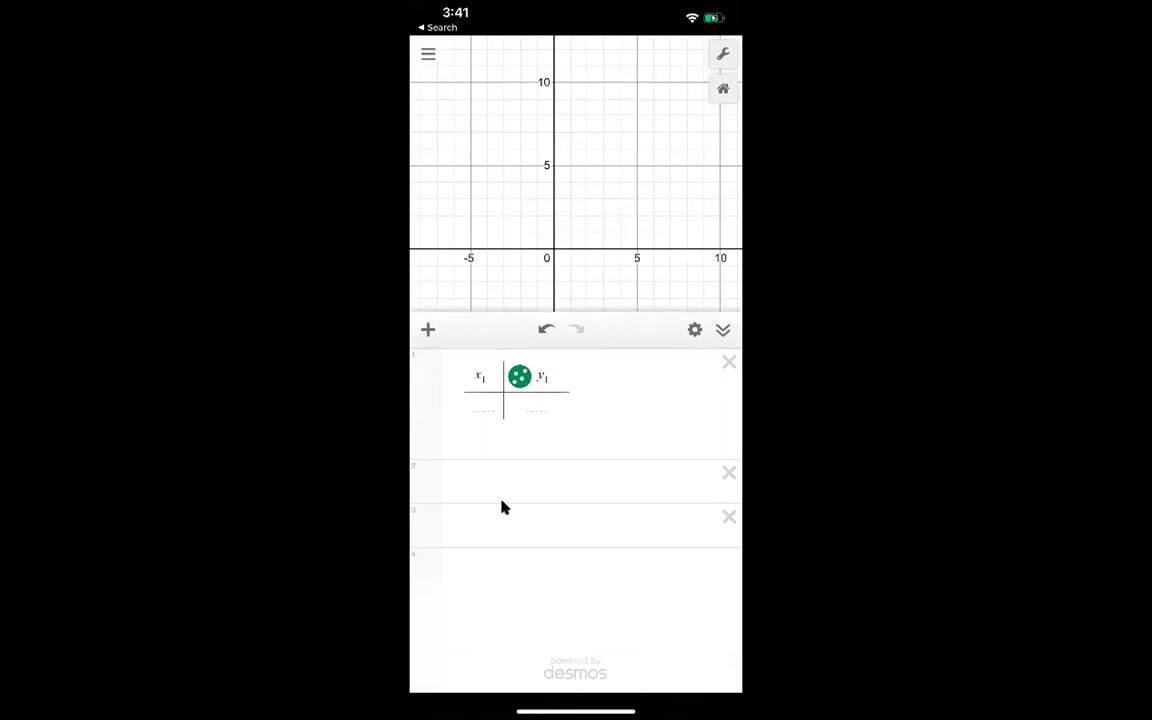
{"action": "left_click", "coordinate": [428, 329]}
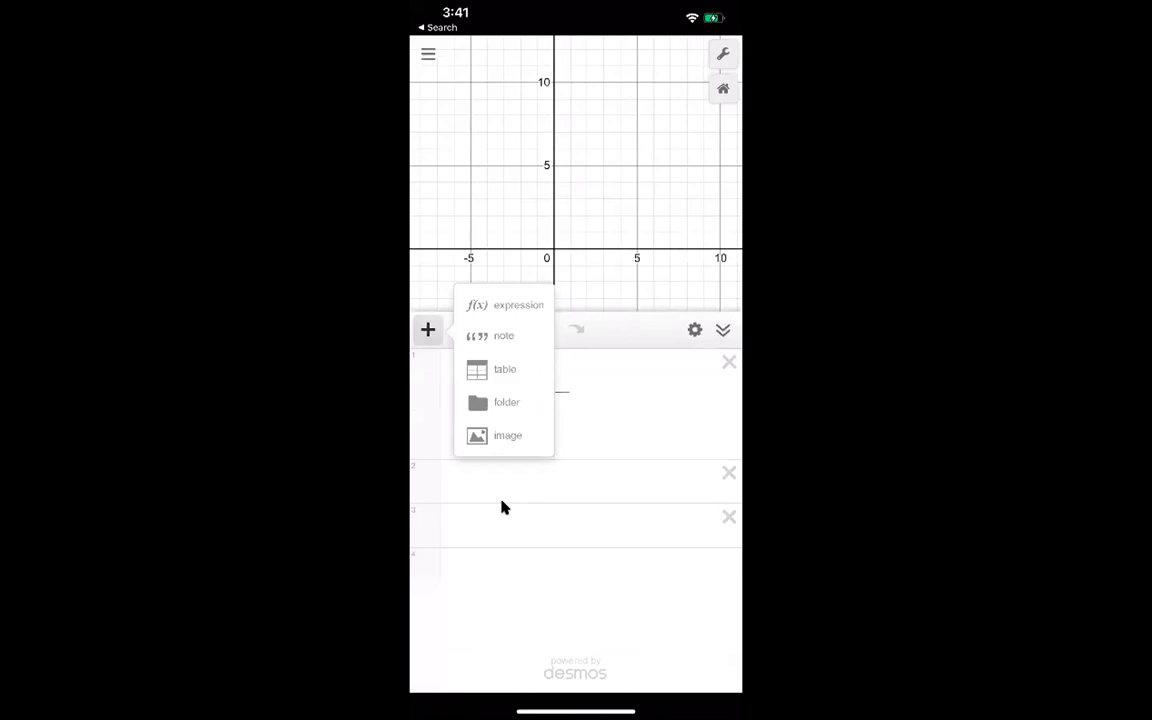
{"action": "left_click", "coordinate": [504, 369]}
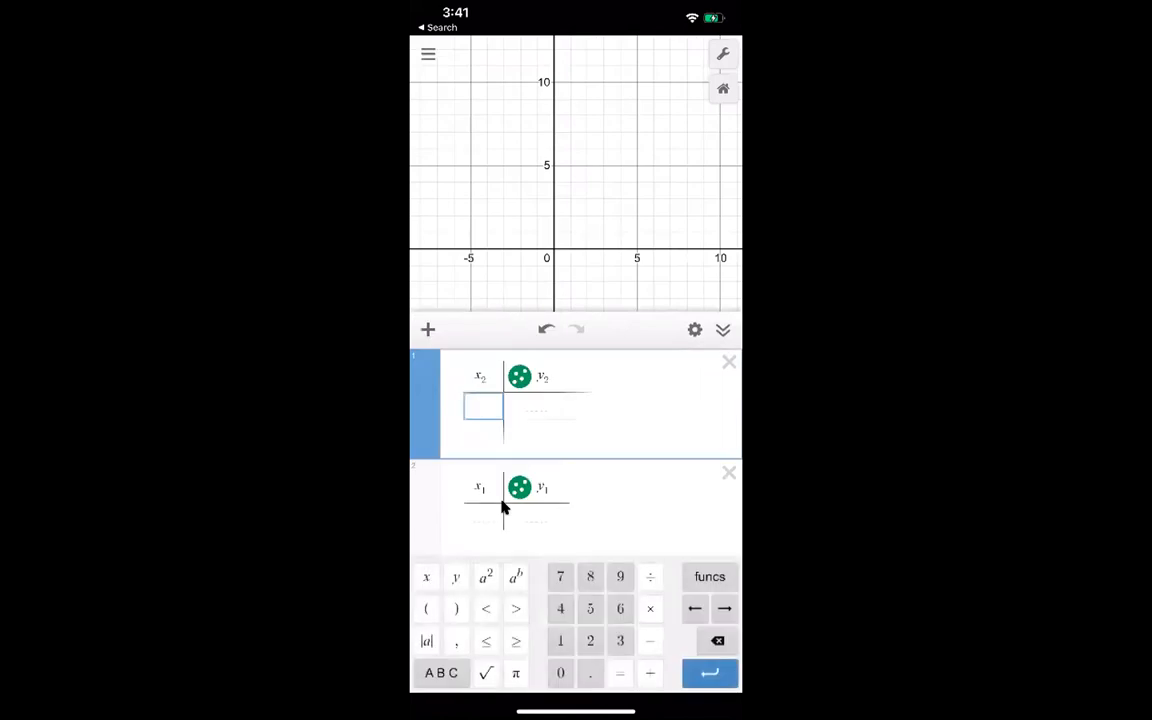
{"action": "left_click", "coordinate": [729, 473]}
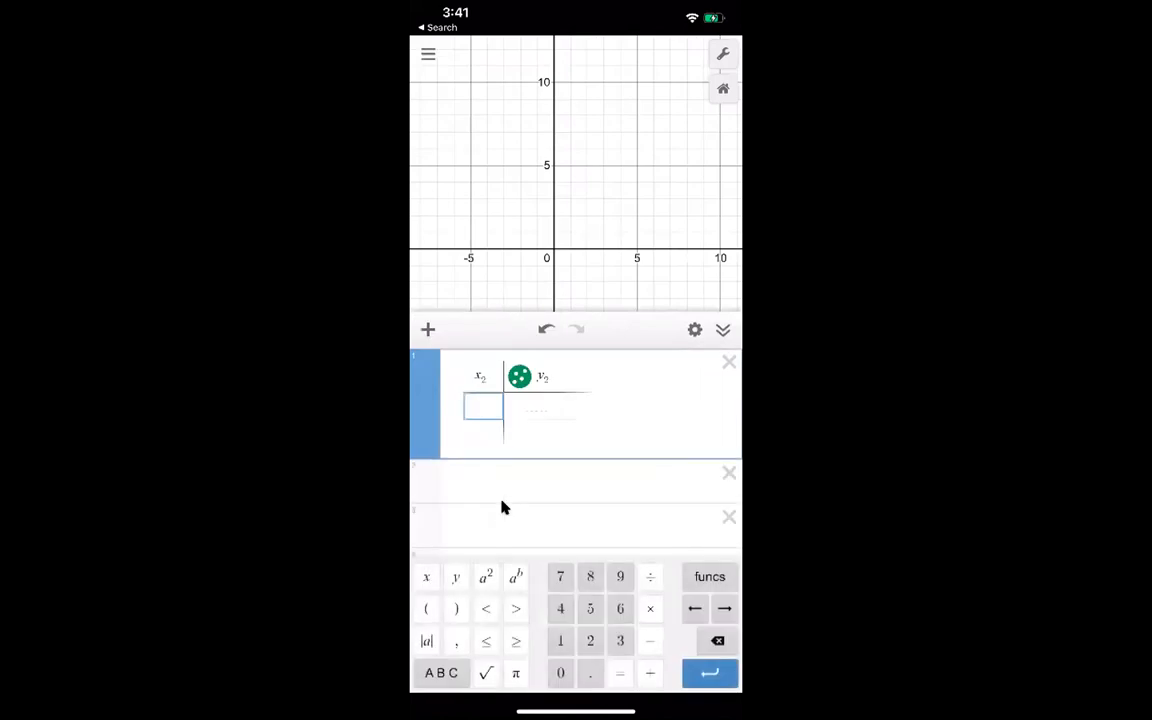
{"action": "left_click", "coordinate": [729, 361]}
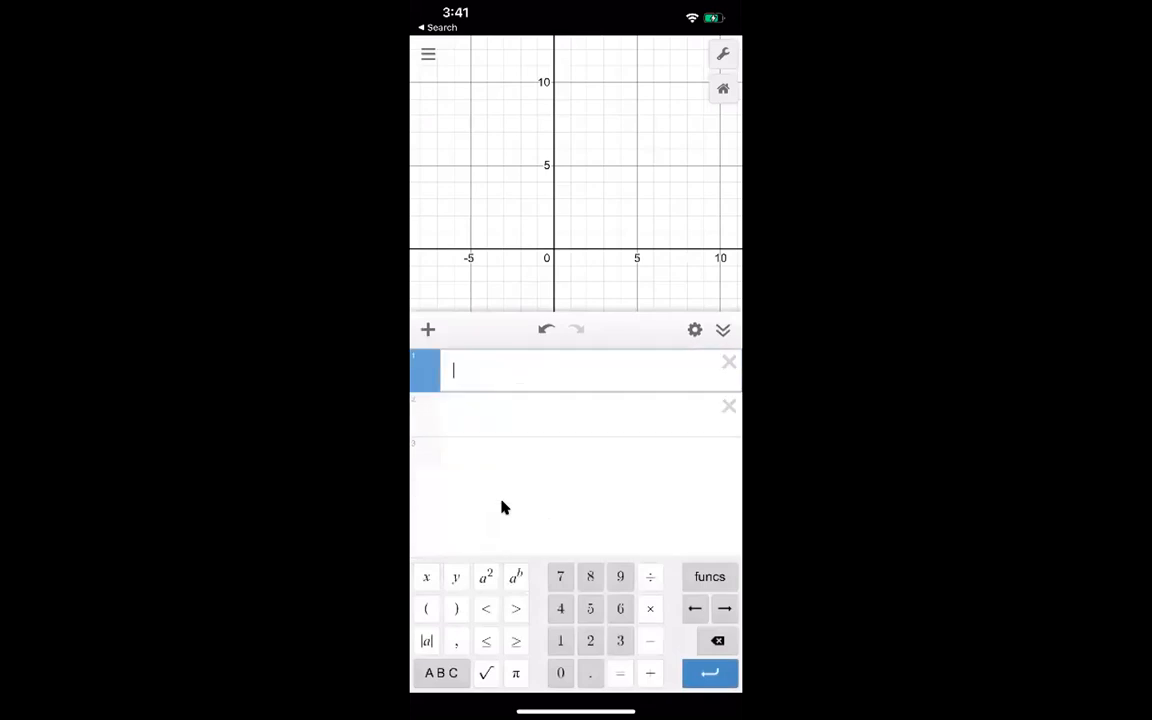
Add an expression below the blank first line, enter 5·, and clear the new line again
{"action": "left_click", "coordinate": [427, 329]}
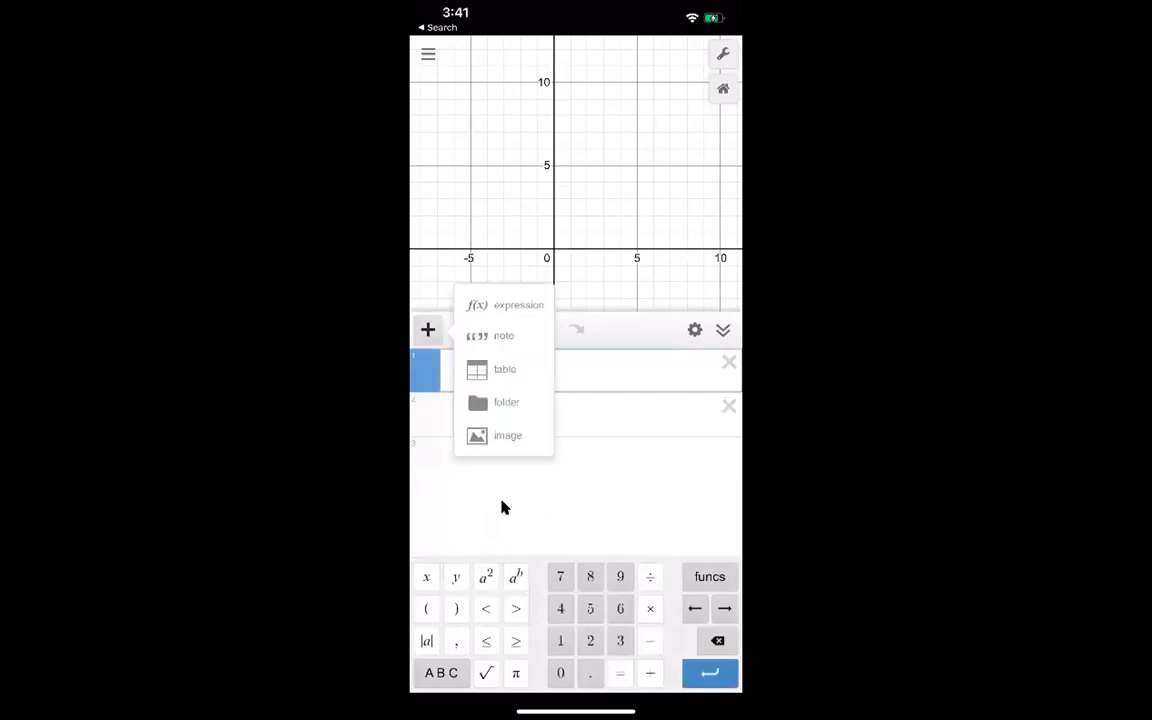
{"action": "left_click", "coordinate": [505, 305]}
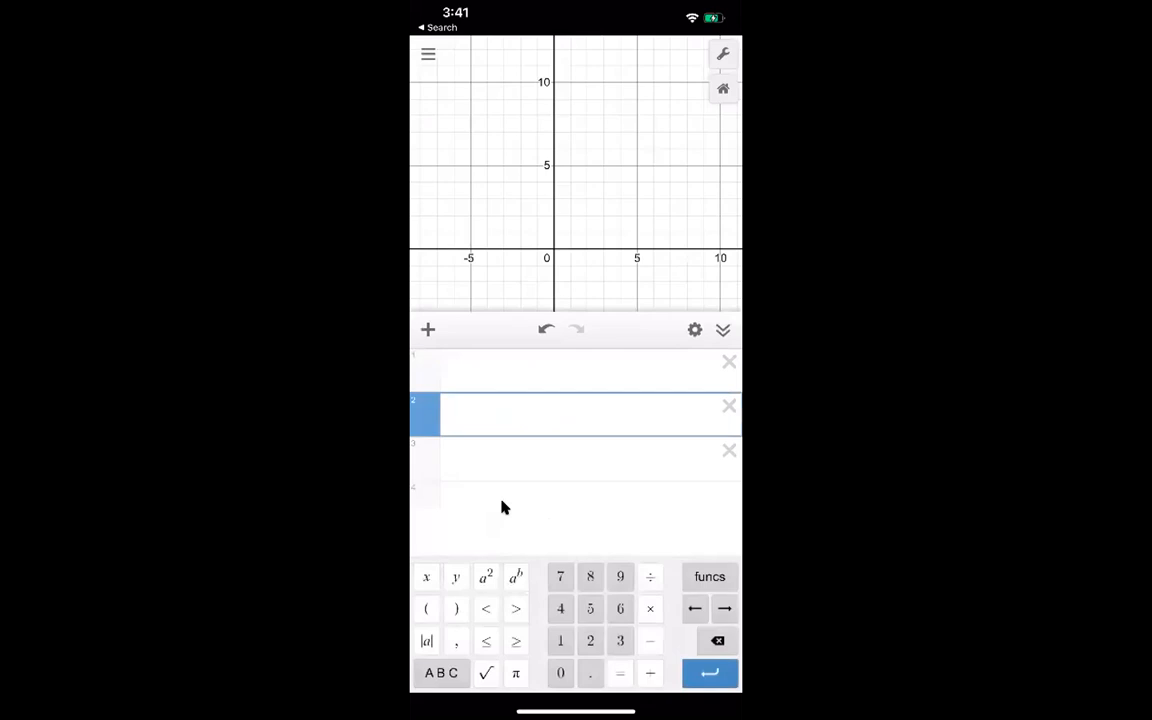
{"action": "type", "text": "5*"}
{"action": "key", "text": "BackSpace"}
{"action": "key", "text": "BackSpace"}
{"action": "key", "text": "BackSpace"}
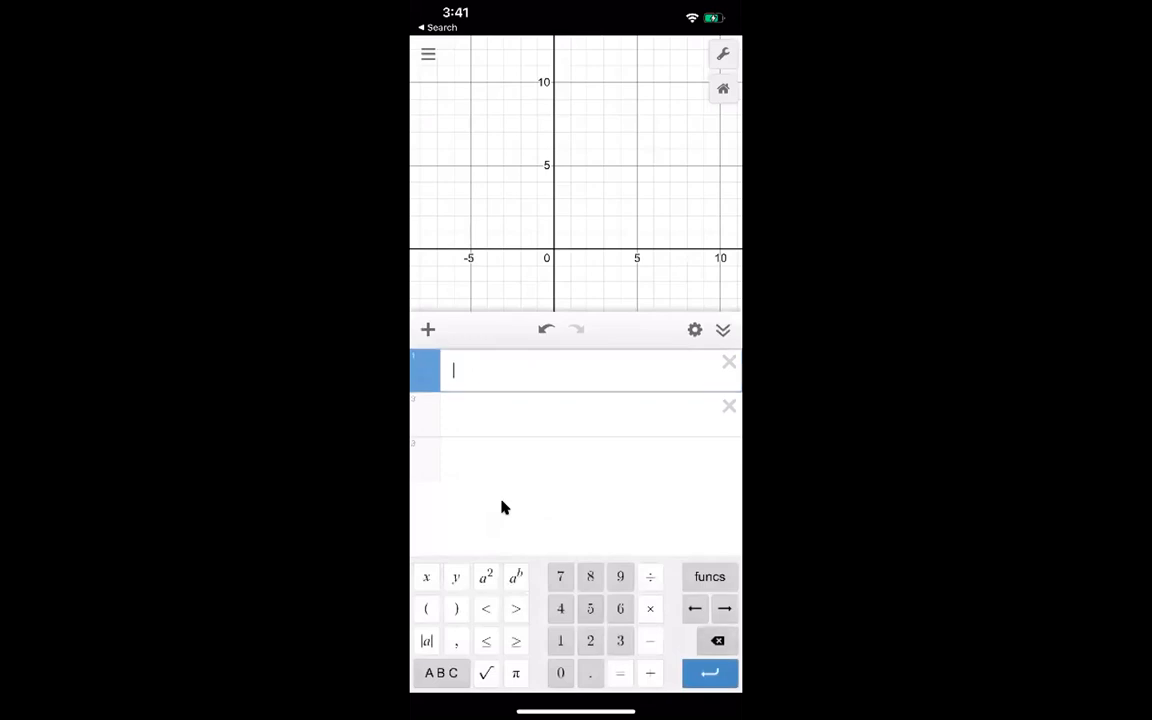